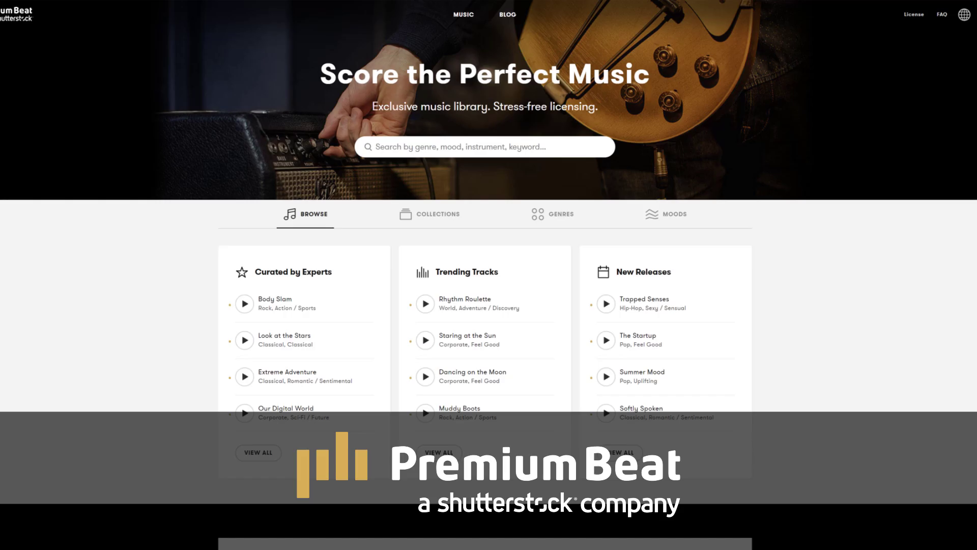
{"action": "scroll", "coordinate": [267, 130], "scroll_direction": "down", "scroll_amount": 5}
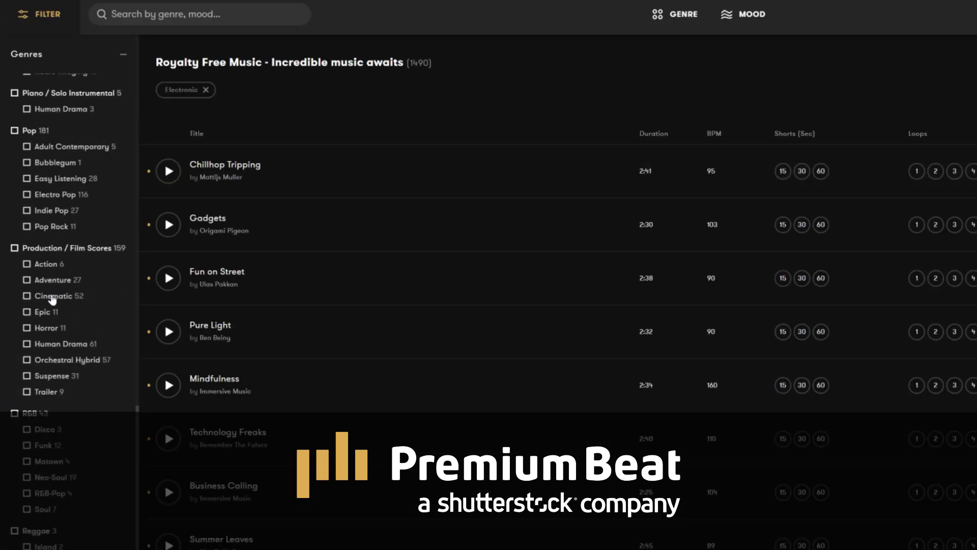
Filter the Electronic track list to the Action / Sports mood and expand the BPM filter.
{"action": "left_click", "coordinate": [81, 531]}
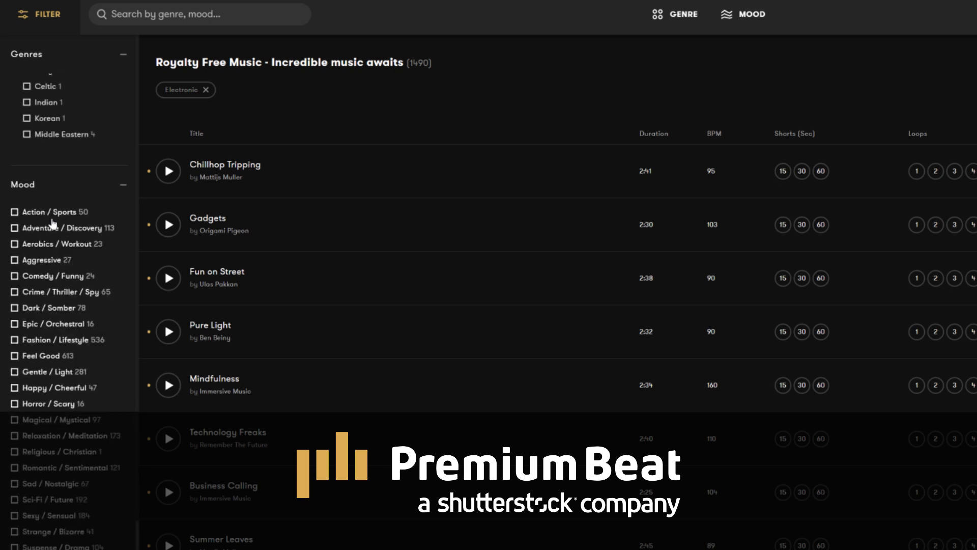
{"action": "left_click", "coordinate": [51, 213]}
{"action": "left_click", "coordinate": [70, 412]}
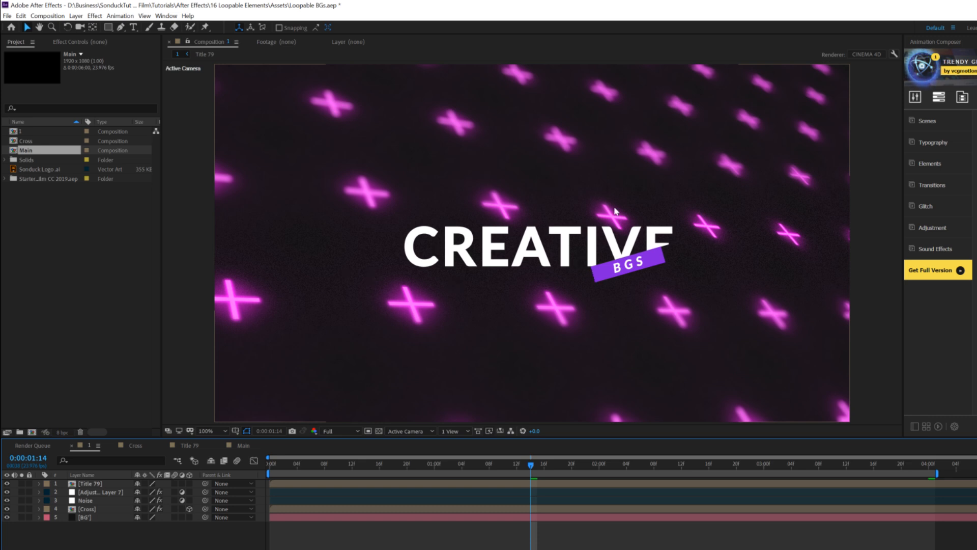
{"action": "scroll", "coordinate": [659, 239], "scroll_direction": "up", "scroll_amount": 2}
{"action": "mouse_move", "coordinate": [405, 321]}
{"action": "left_mouse_down"}
{"action": "mouse_move", "coordinate": [549, 283]}
{"action": "mouse_move", "coordinate": [546, 236]}
{"action": "left_mouse_up"}
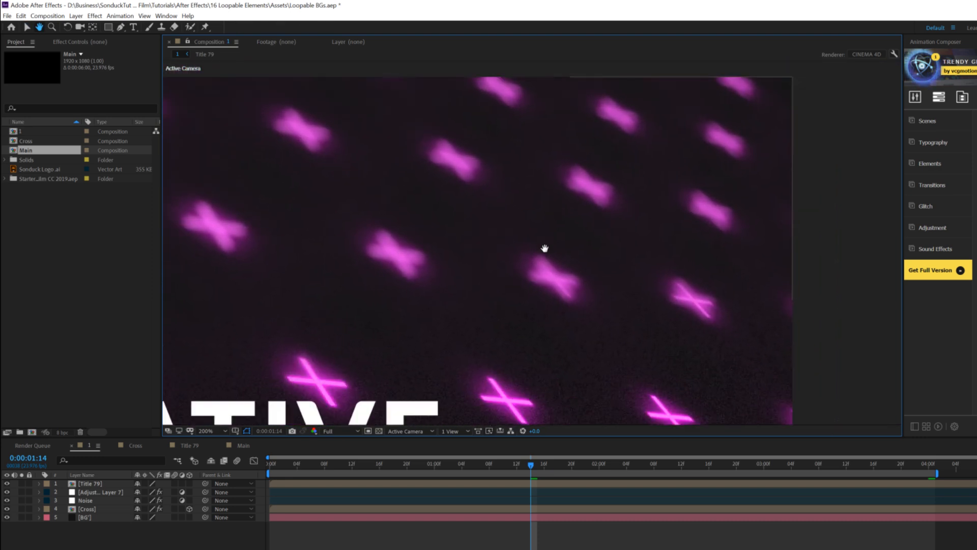
{"action": "left_click_drag", "start_coordinate": [575, 346], "coordinate": [539, 95]}
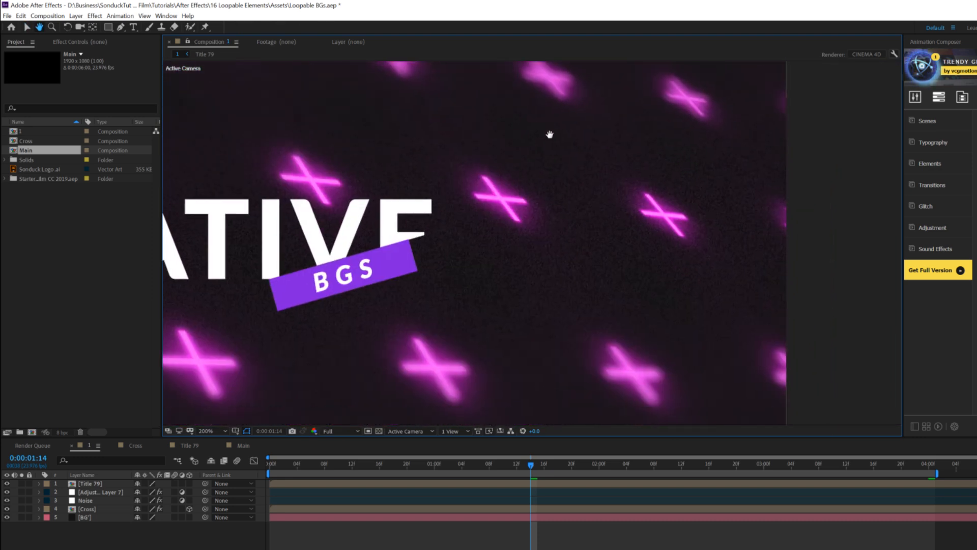
{"action": "scroll", "coordinate": [518, 291], "scroll_direction": "down", "scroll_amount": 1}
{"action": "key", "text": "v"}
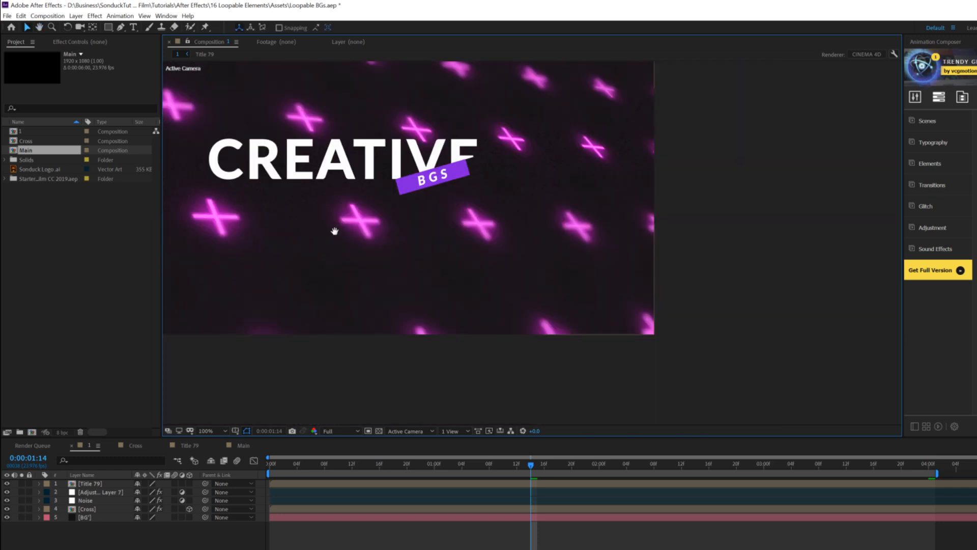
{"action": "left_click_drag", "start_coordinate": [333, 230], "coordinate": [555, 378]}
{"action": "left_click", "coordinate": [206, 432]}
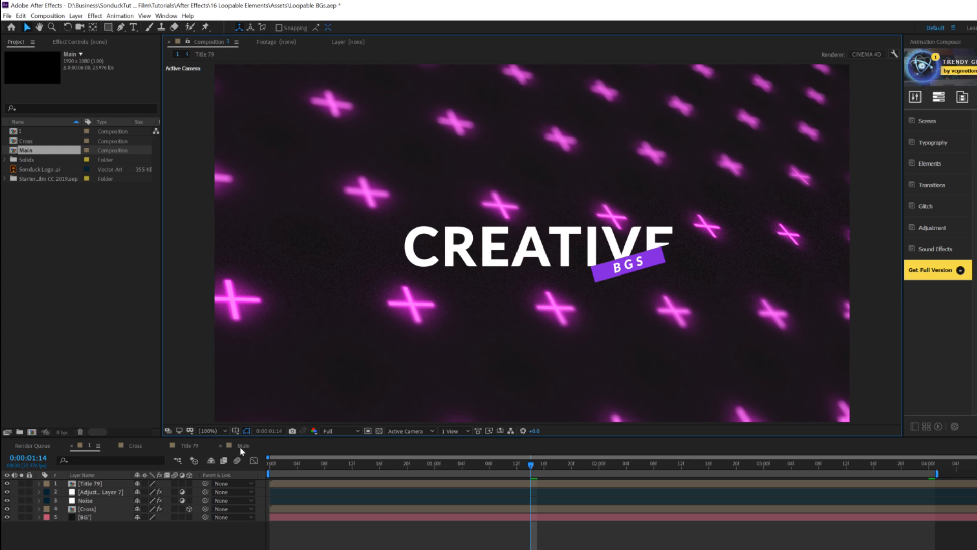
{"action": "left_click", "coordinate": [241, 446]}
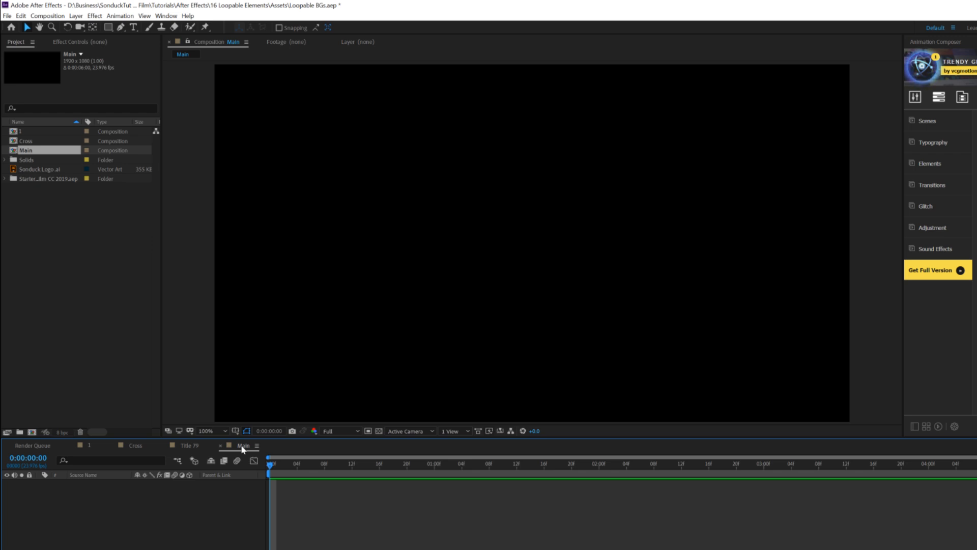
Glance at the finished composition, return to the empty Main composition and take the Pen tool.
{"action": "left_click", "coordinate": [91, 445]}
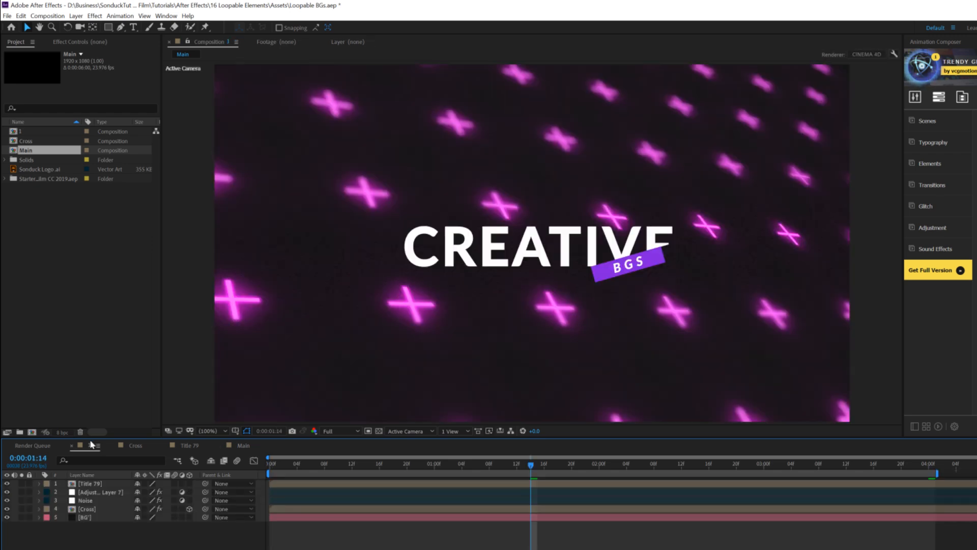
{"action": "left_click", "coordinate": [246, 445]}
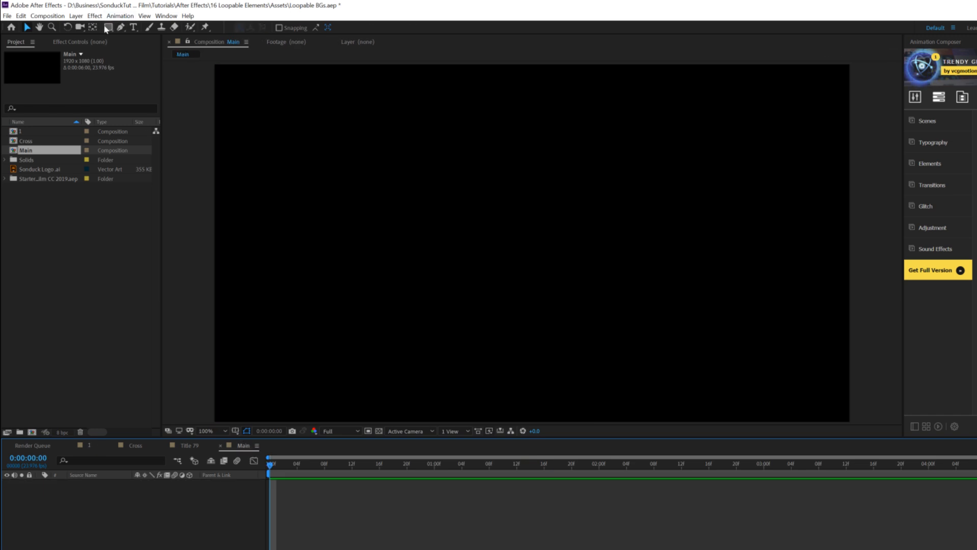
{"action": "left_click", "coordinate": [121, 28]}
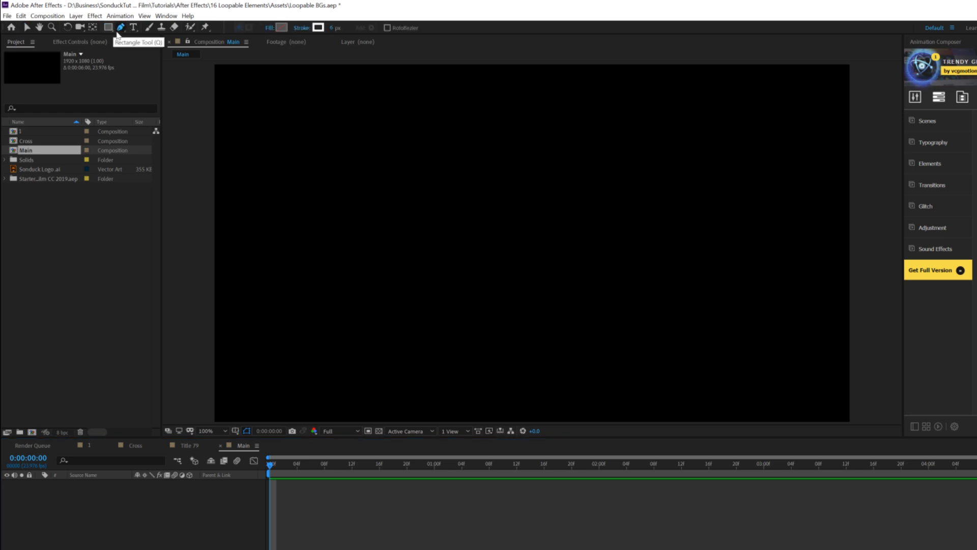
Set new shapes to no fill with a 6 px white stroke and place the first path point near centre.
{"action": "left_click", "coordinate": [269, 28]}
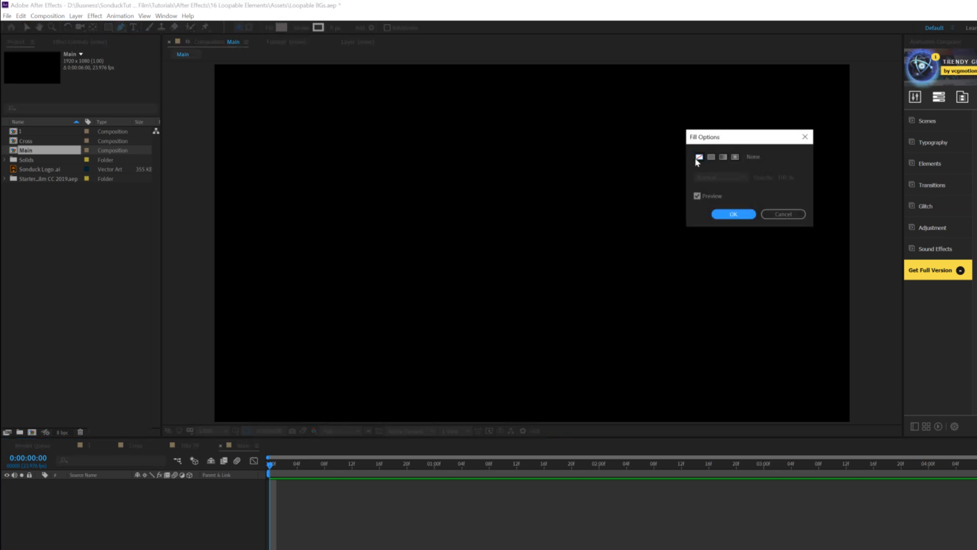
{"action": "left_click", "coordinate": [733, 214]}
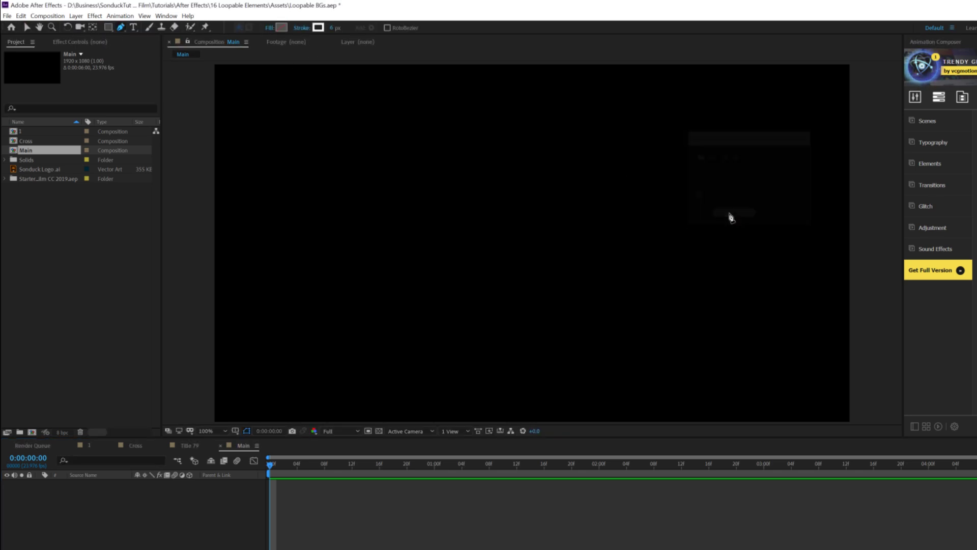
{"action": "left_click", "coordinate": [302, 28]}
{"action": "left_click", "coordinate": [735, 215]}
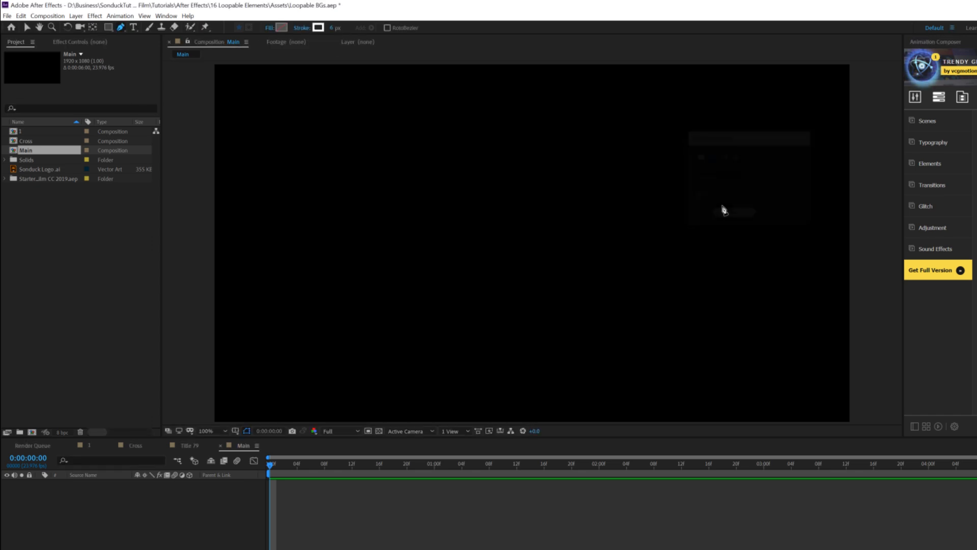
{"action": "left_click", "coordinate": [529, 214]}
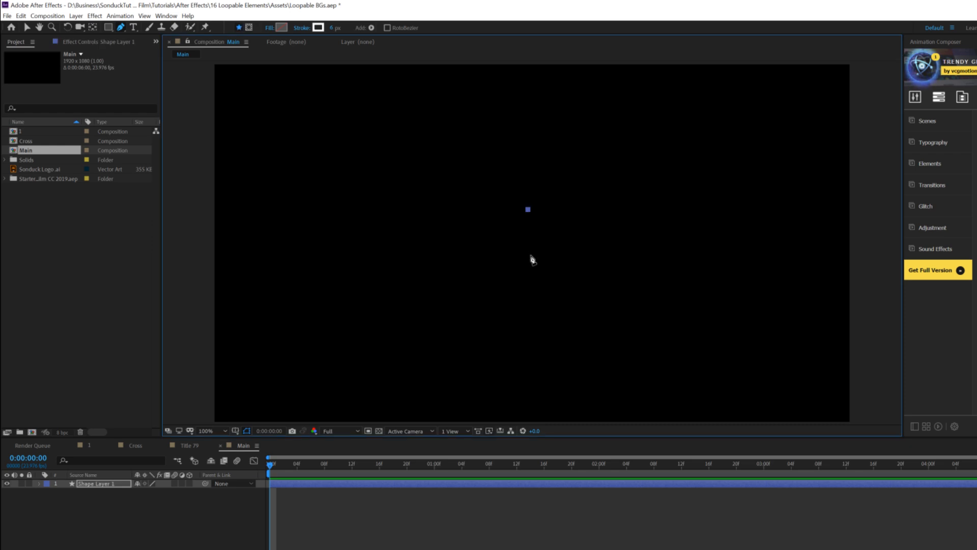
Finish a short vertical white line and select its Shape Layer 1.
{"action": "left_click", "coordinate": [530, 249]}
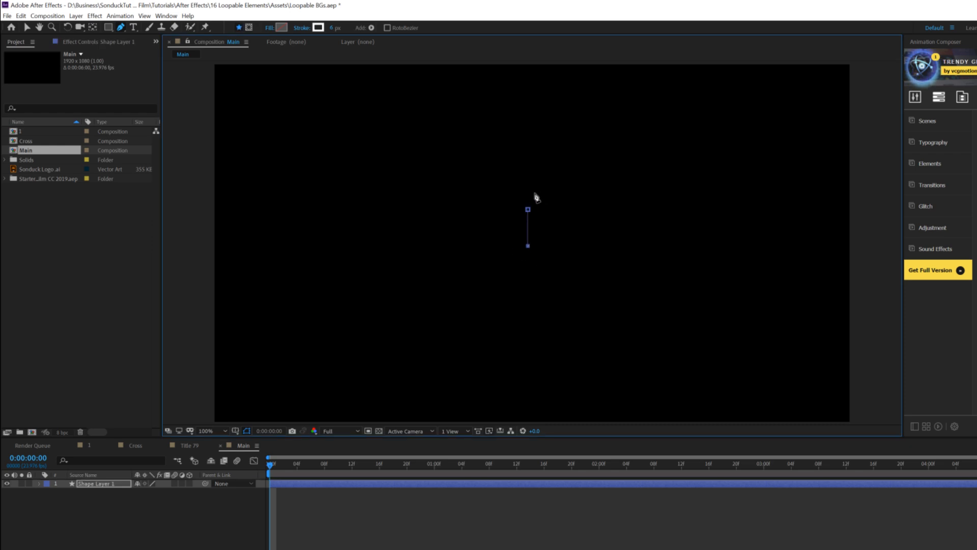
{"action": "left_click", "coordinate": [197, 544]}
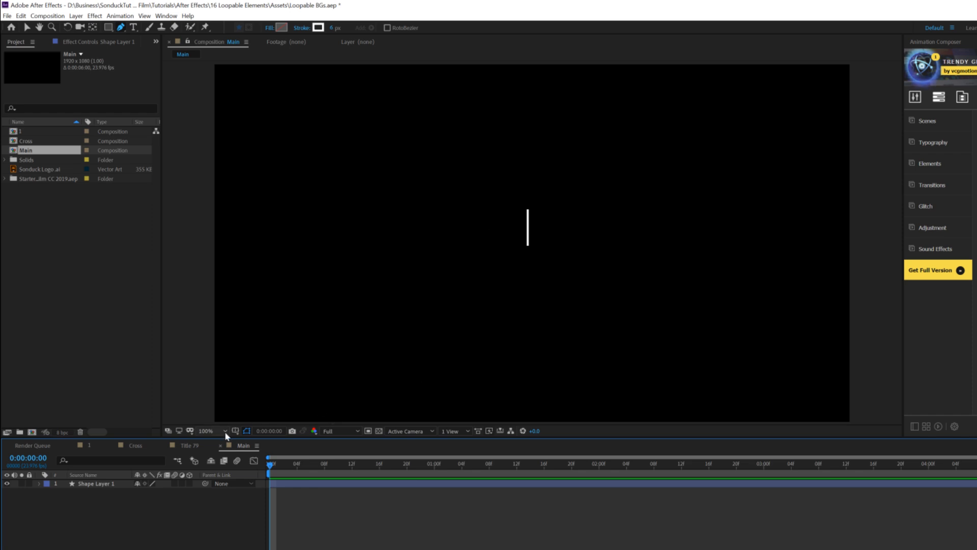
{"action": "left_click", "coordinate": [100, 486]}
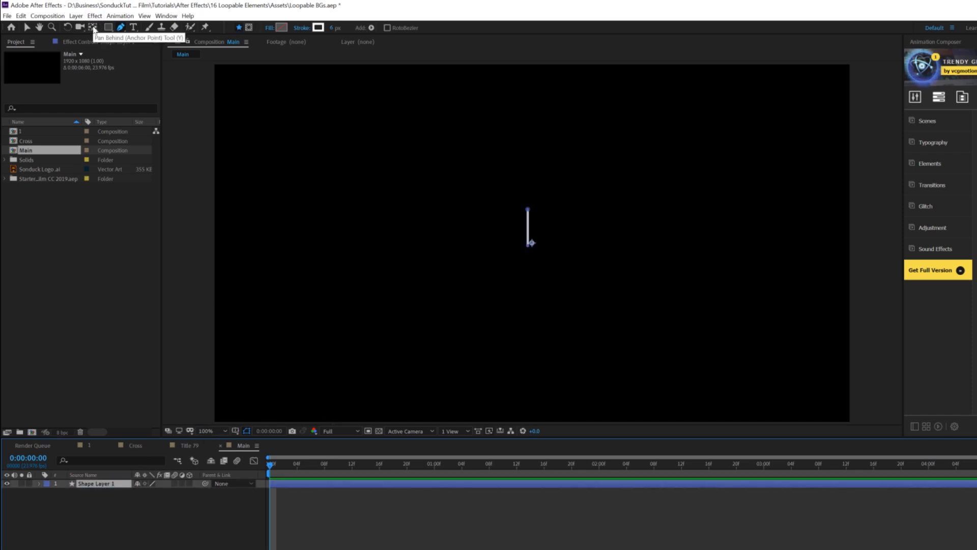
Move the white bar onto the composition's centre crosshair, nudging it into exact alignment.
{"action": "left_click", "coordinate": [93, 29]}
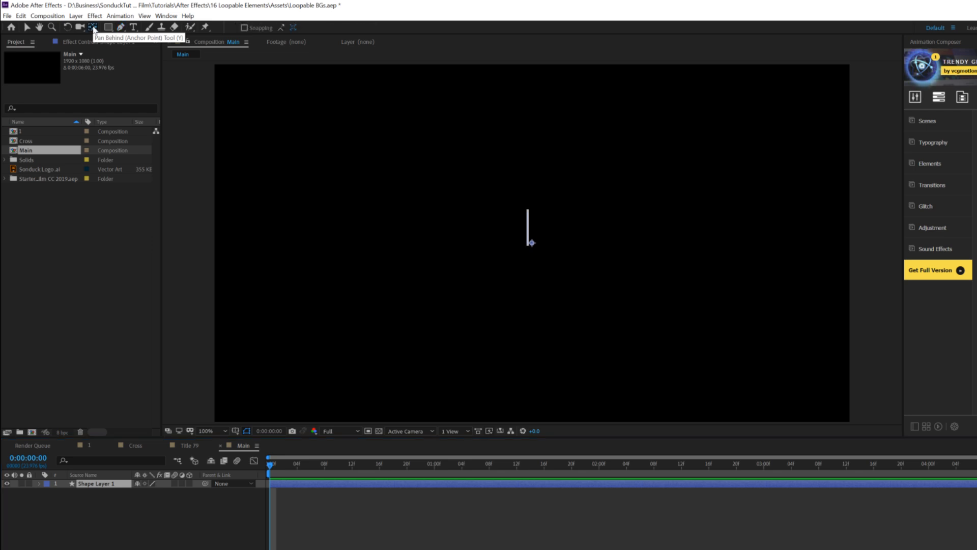
{"action": "scroll", "coordinate": [546, 233], "scroll_direction": "up", "scroll_amount": 1}
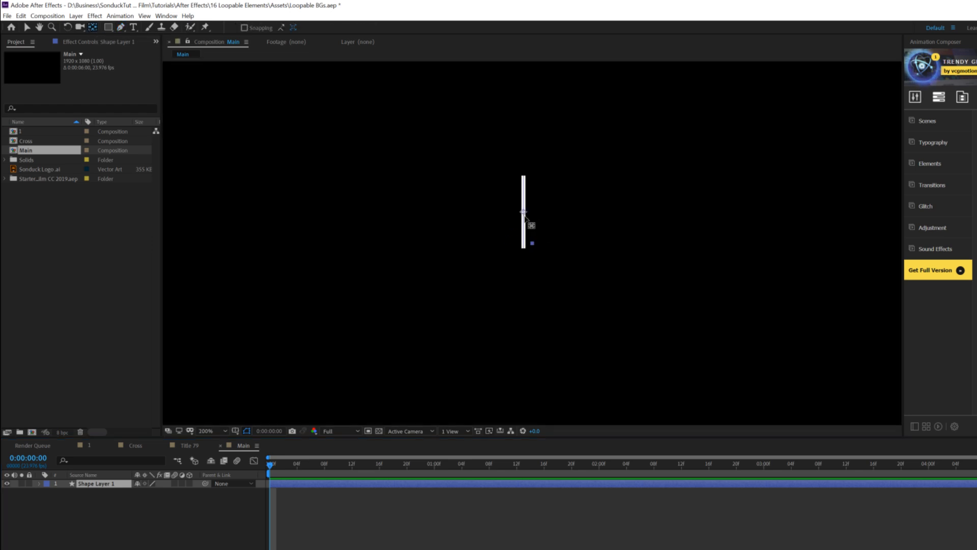
{"action": "left_click", "coordinate": [28, 29]}
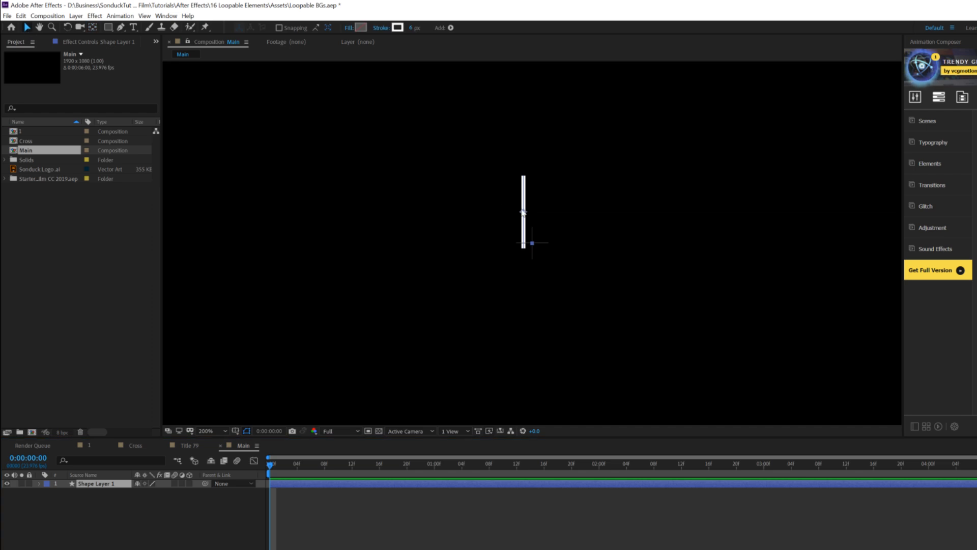
{"action": "left_click_drag", "start_coordinate": [524, 217], "coordinate": [533, 246]}
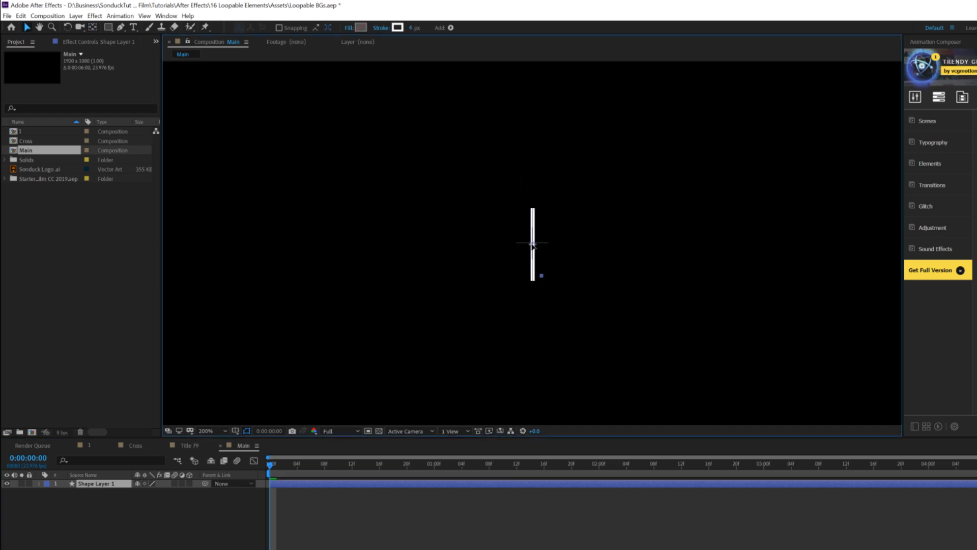
{"action": "scroll", "coordinate": [533, 246], "scroll_direction": "up", "scroll_amount": 2}
{"action": "left_click_drag", "start_coordinate": [535, 248], "coordinate": [532, 247]}
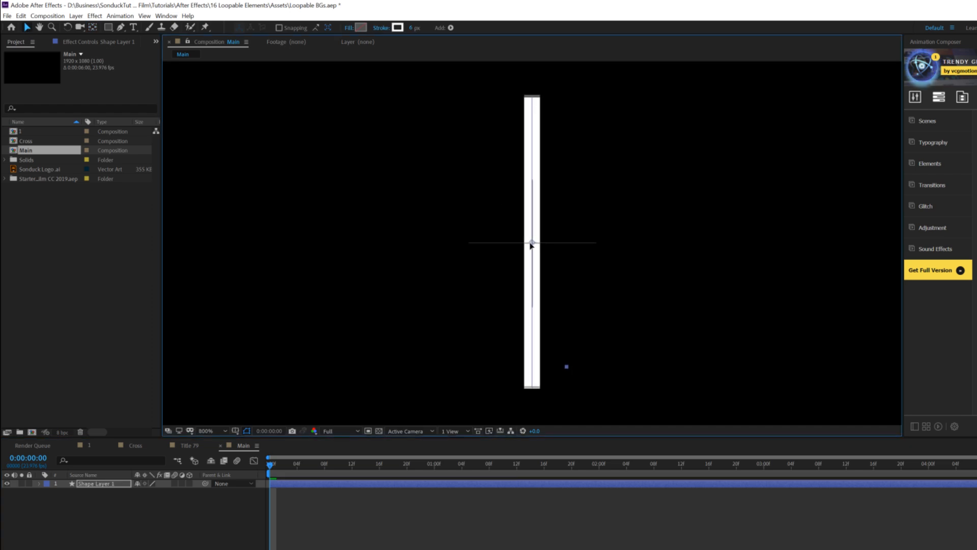
{"action": "key", "text": "Left"}
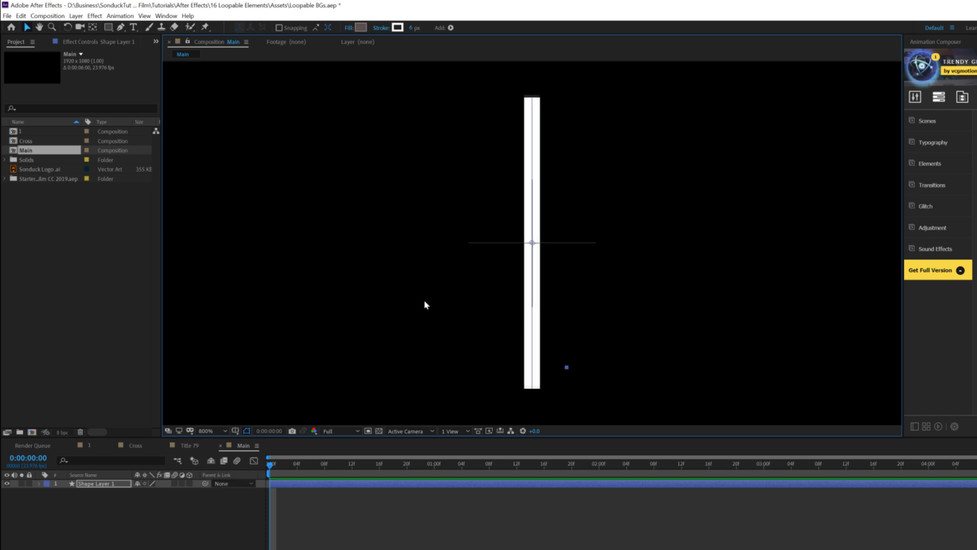
{"action": "left_click", "coordinate": [187, 547]}
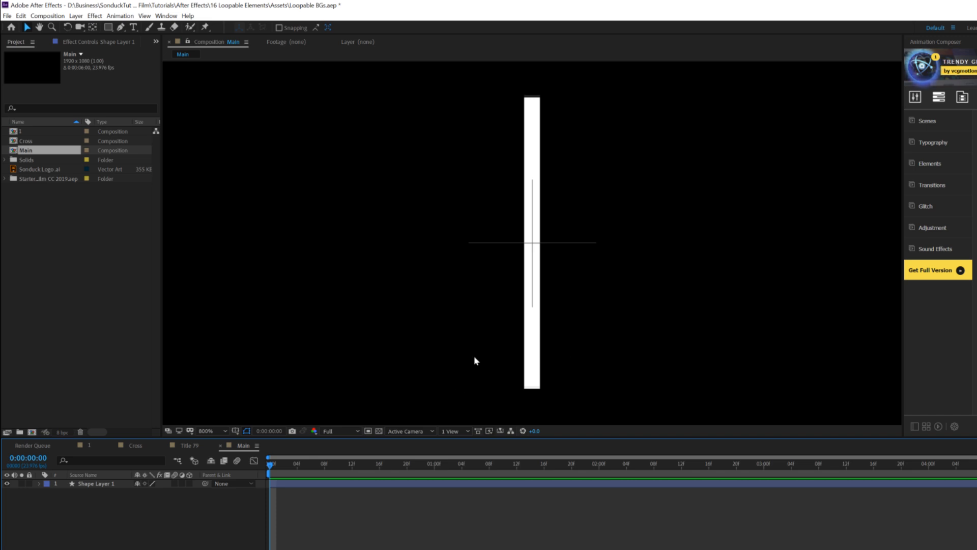
{"action": "left_click", "coordinate": [93, 486]}
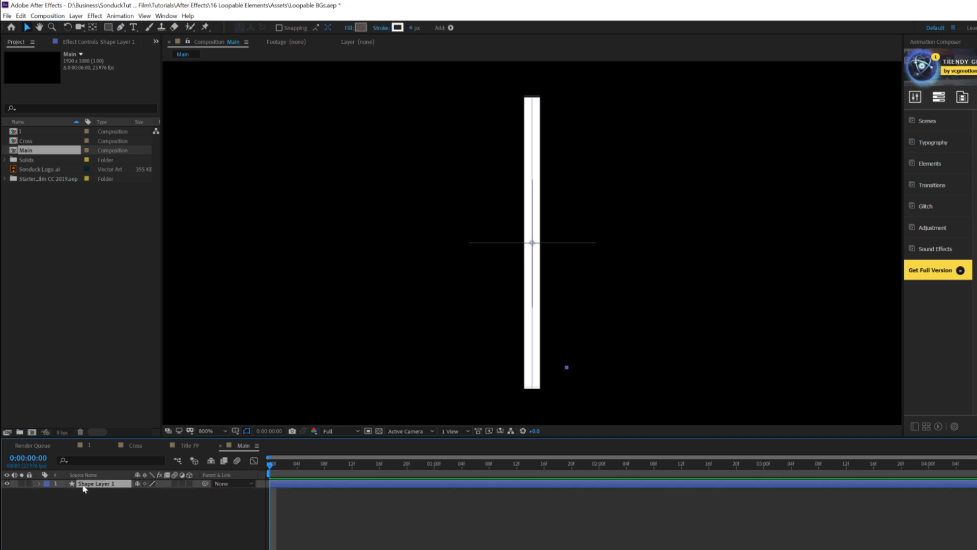
Duplicate the vertical bar and rotate the copy 90° to form a white cross.
{"action": "left_click", "coordinate": [21, 16]}
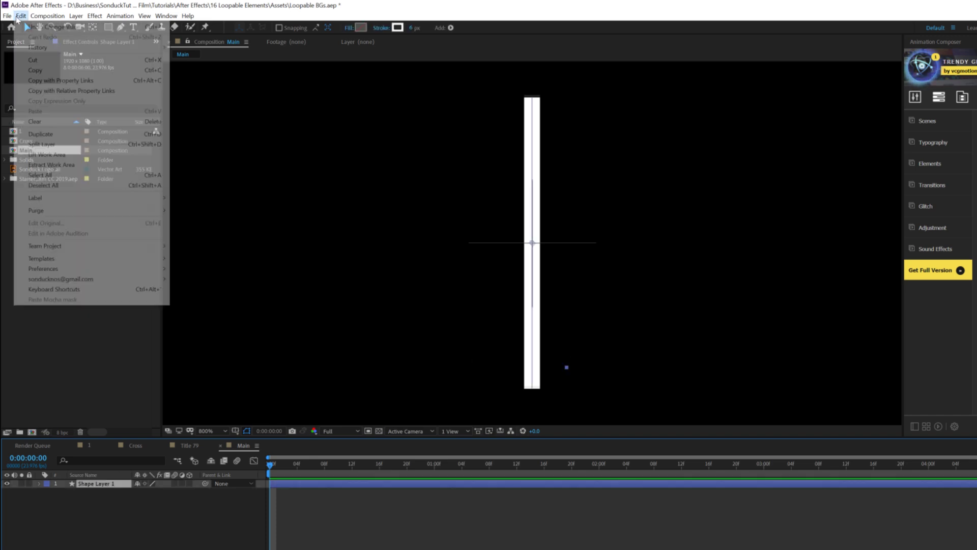
{"action": "left_click", "coordinate": [47, 128]}
{"action": "key", "text": "r"}
{"action": "type", "text": "90"}
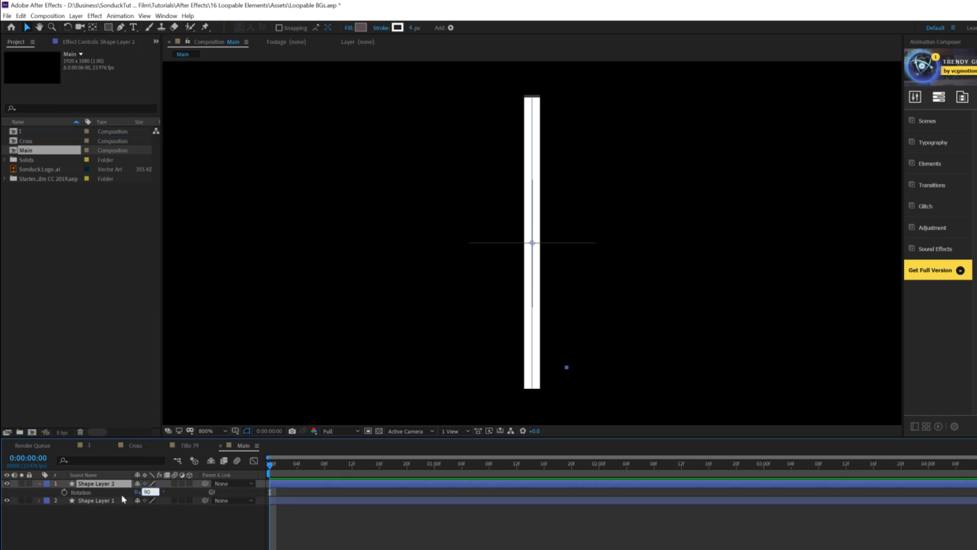
{"action": "key", "text": "Return"}
{"action": "key", "text": "comma"}
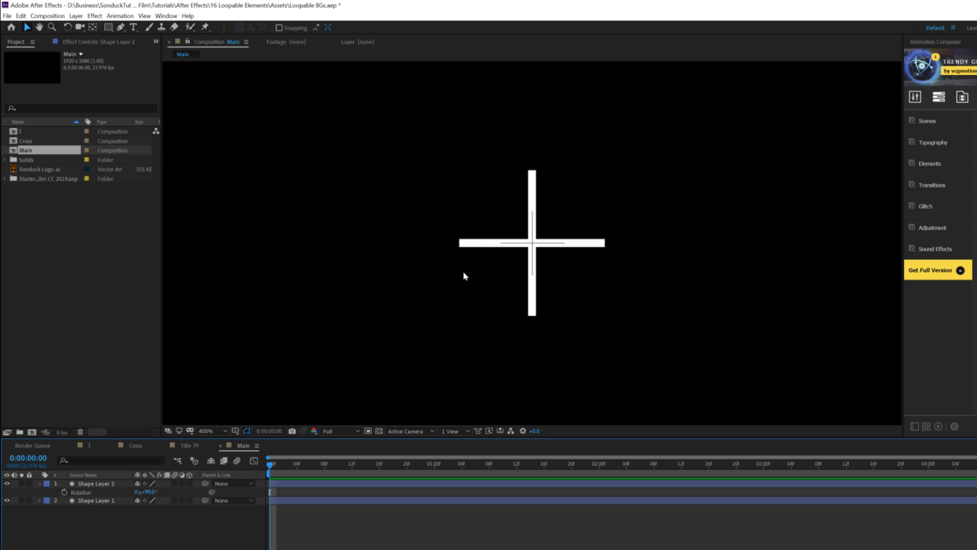
{"action": "key", "text": "comma"}
{"action": "key", "text": "comma"}
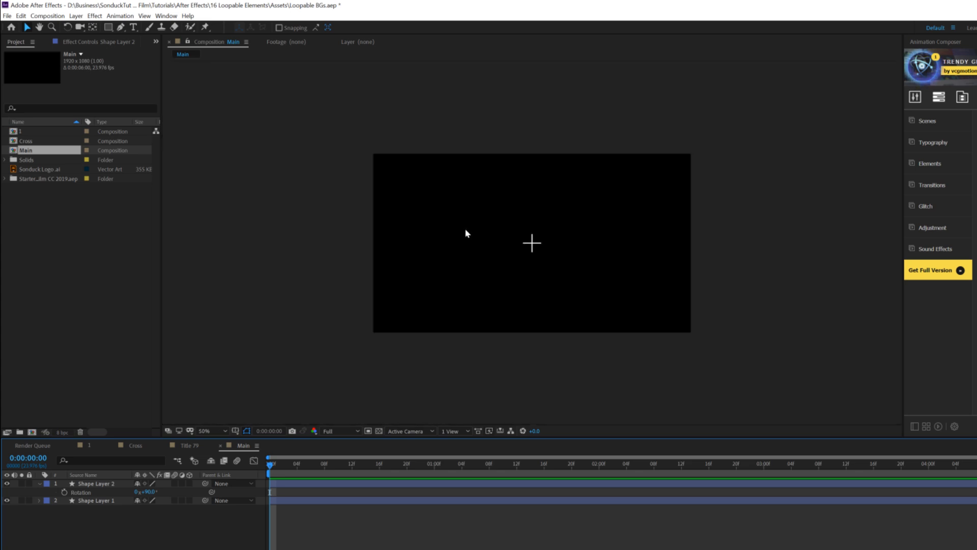
{"action": "key", "text": "r"}
Pre-compose both cross shape layers into a composition named Object.
{"action": "key", "text": "ctrl+a"}
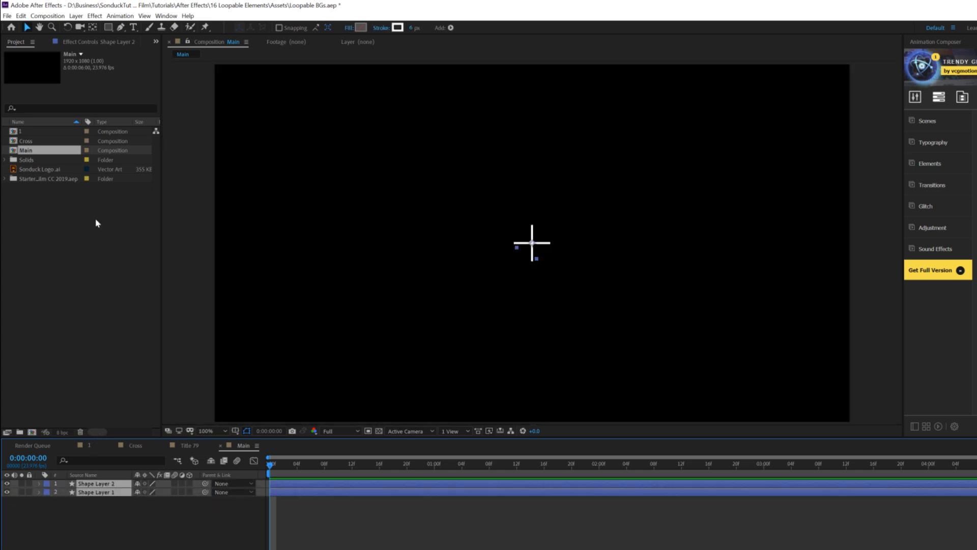
{"action": "left_click", "coordinate": [76, 16]}
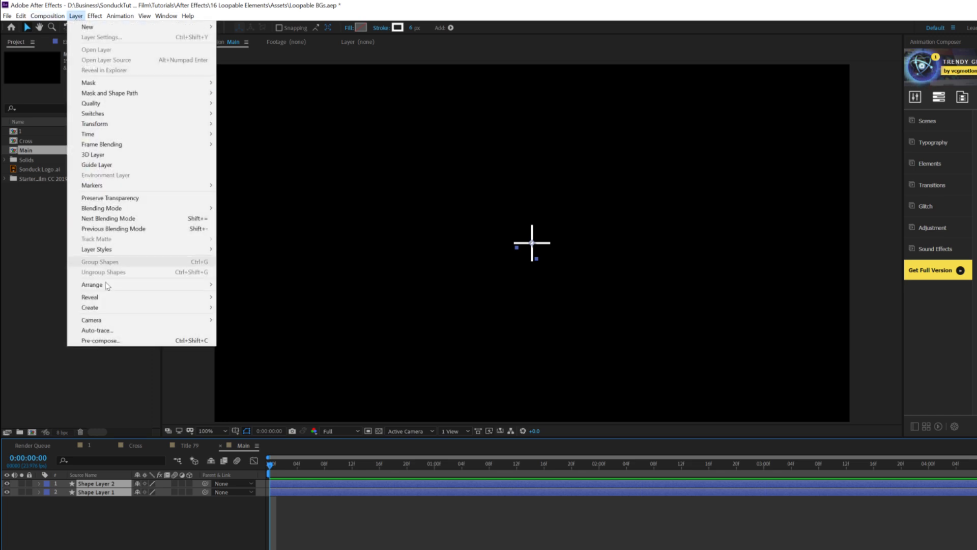
{"action": "left_click", "coordinate": [120, 340]}
{"action": "type", "text": "Object"}
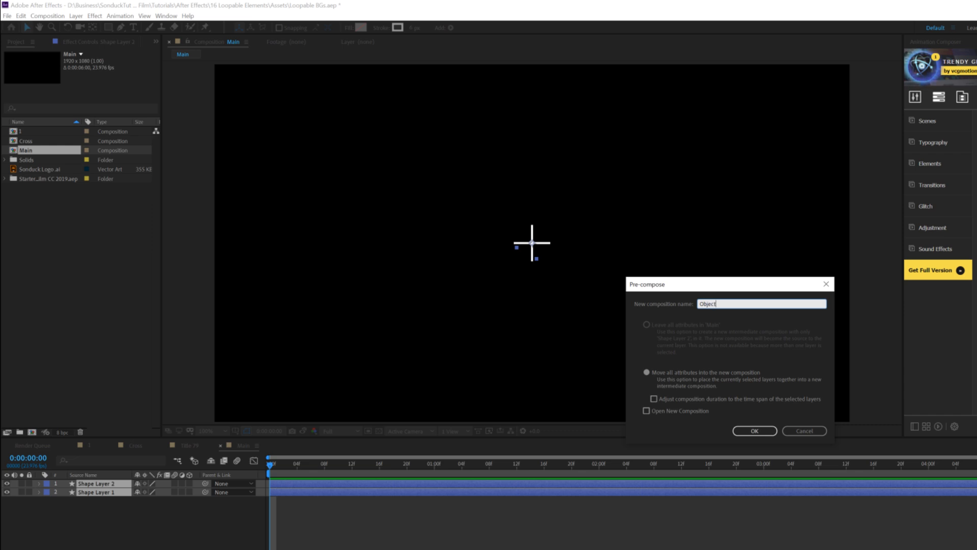
{"action": "left_click", "coordinate": [755, 430]}
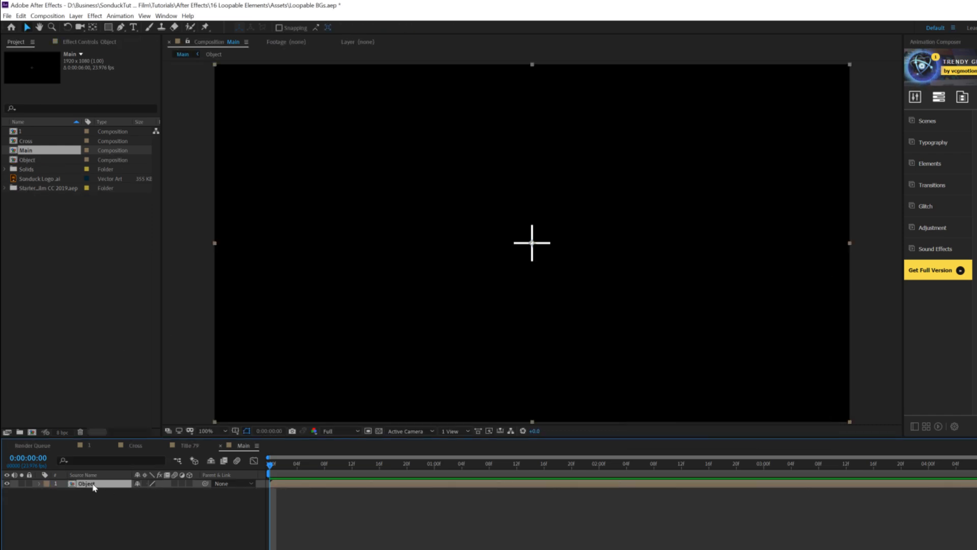
Resize the Object composition to 400 × 400 px and return to Main.
{"action": "double_click", "coordinate": [94, 487]}
{"action": "left_click", "coordinate": [48, 15]}
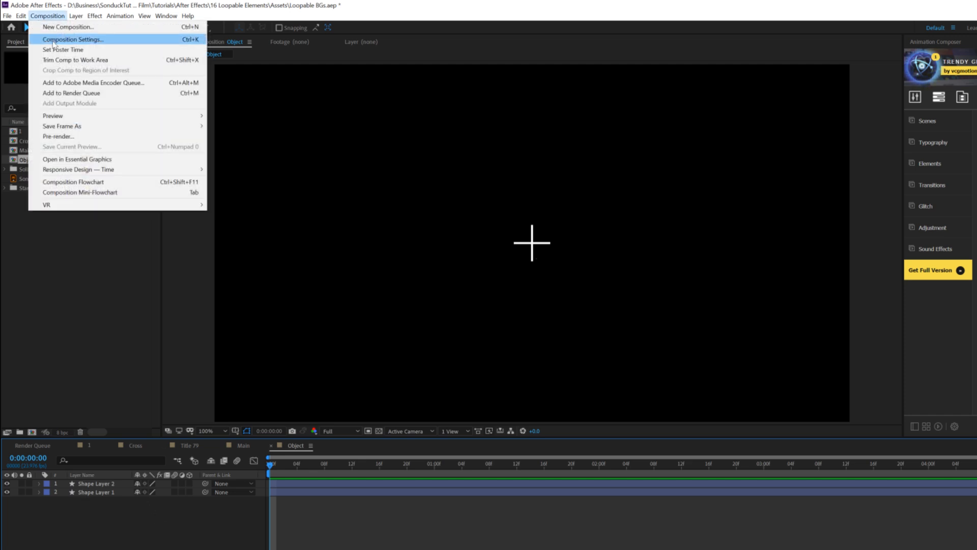
{"action": "left_click", "coordinate": [72, 39]}
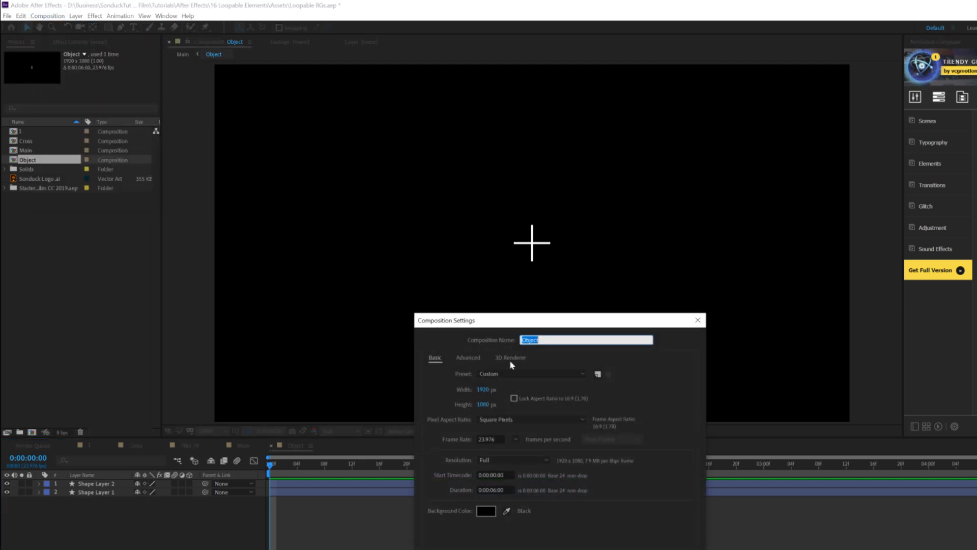
{"action": "left_click", "coordinate": [481, 391]}
{"action": "type", "text": "400"}
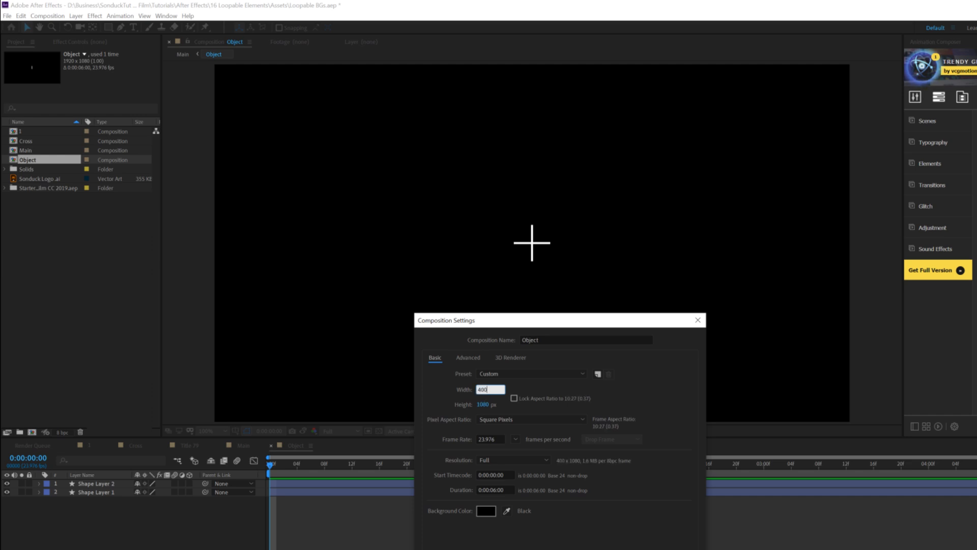
{"action": "key", "text": "Tab"}
{"action": "type", "text": "400"}
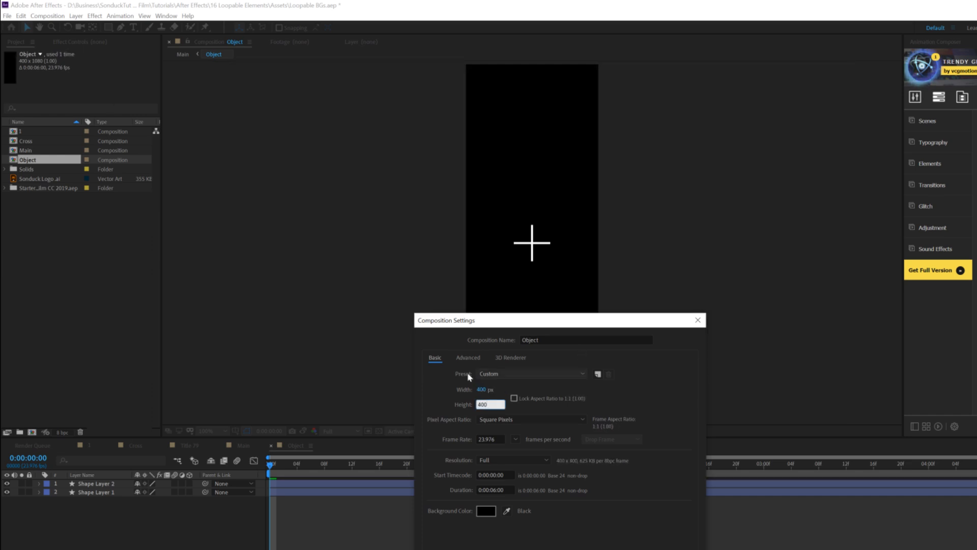
{"action": "left_click", "coordinate": [447, 401]}
{"action": "left_click_drag", "start_coordinate": [553, 319], "coordinate": [741, 295]}
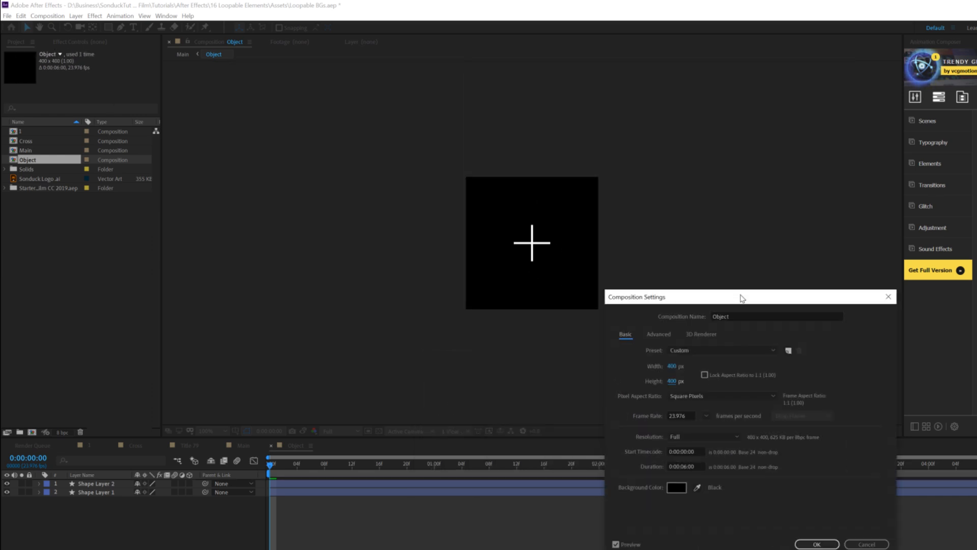
{"action": "left_click", "coordinate": [816, 543]}
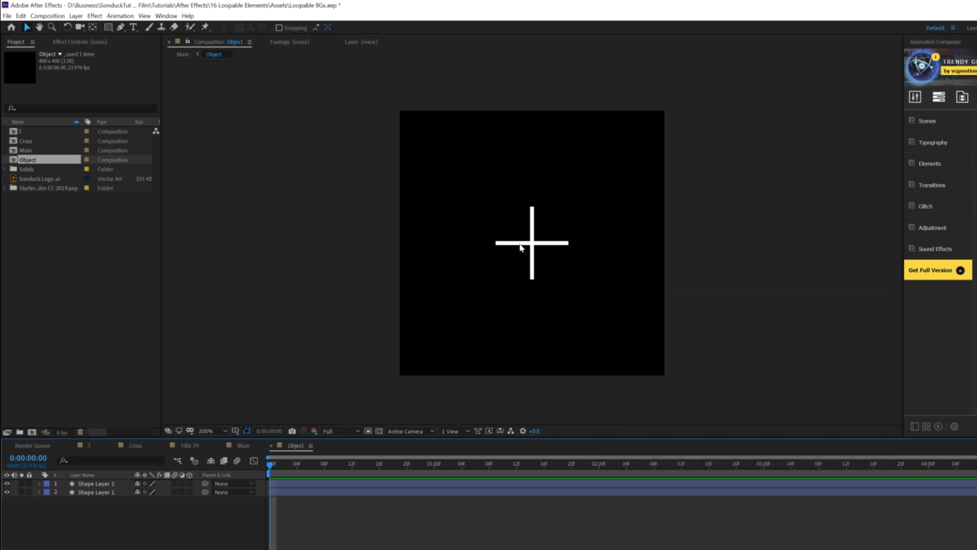
{"action": "scroll", "coordinate": [528, 252], "scroll_direction": "up", "scroll_amount": 3}
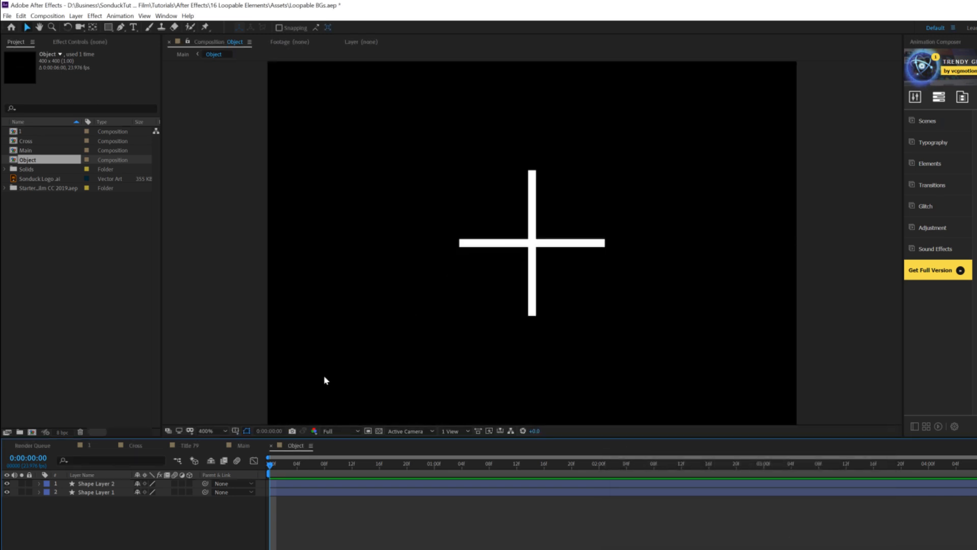
{"action": "left_click", "coordinate": [239, 445]}
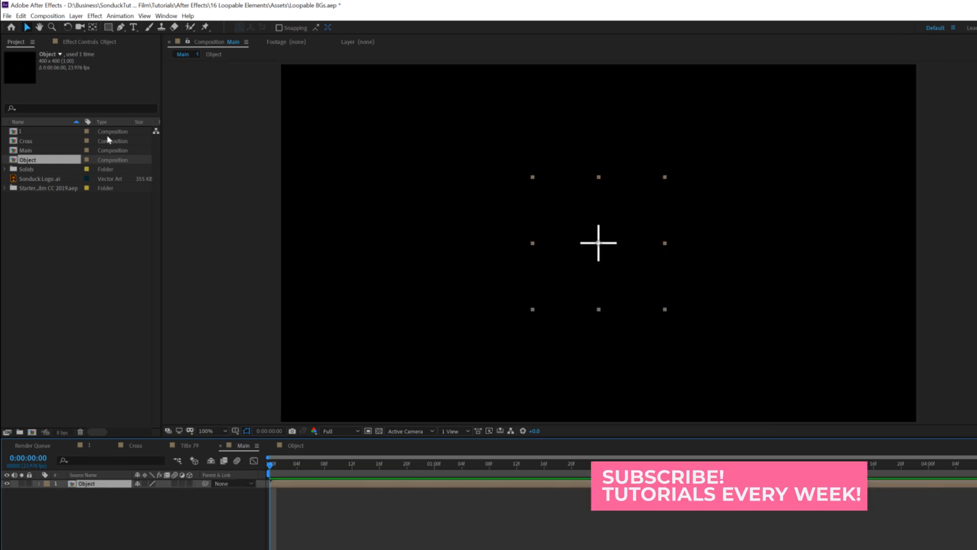
Apply Motion Tile to Object, raising Output Width and Height to a five-by-three cross grid, and make it 3D.
{"action": "left_click", "coordinate": [94, 15]}
{"action": "mouse_move", "coordinate": [108, 286]}
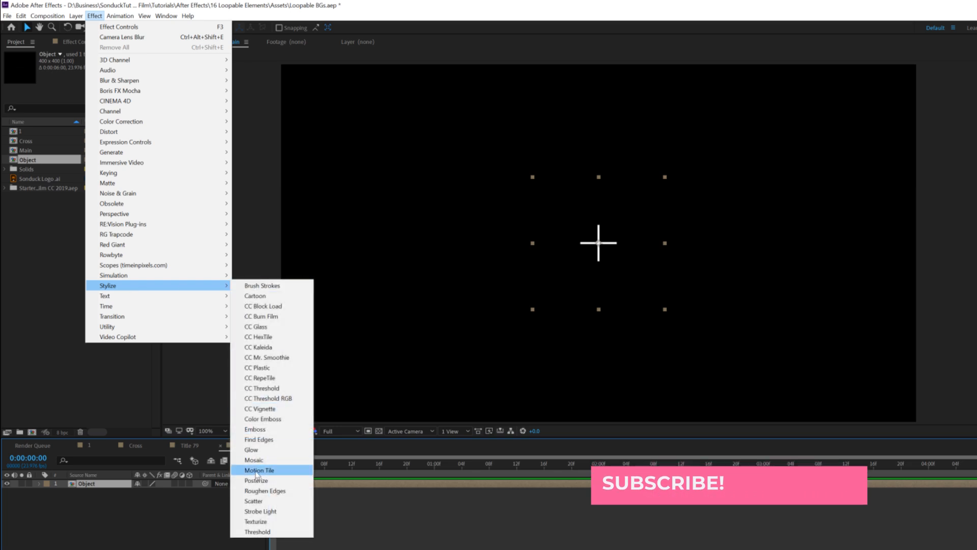
{"action": "left_click", "coordinate": [259, 469]}
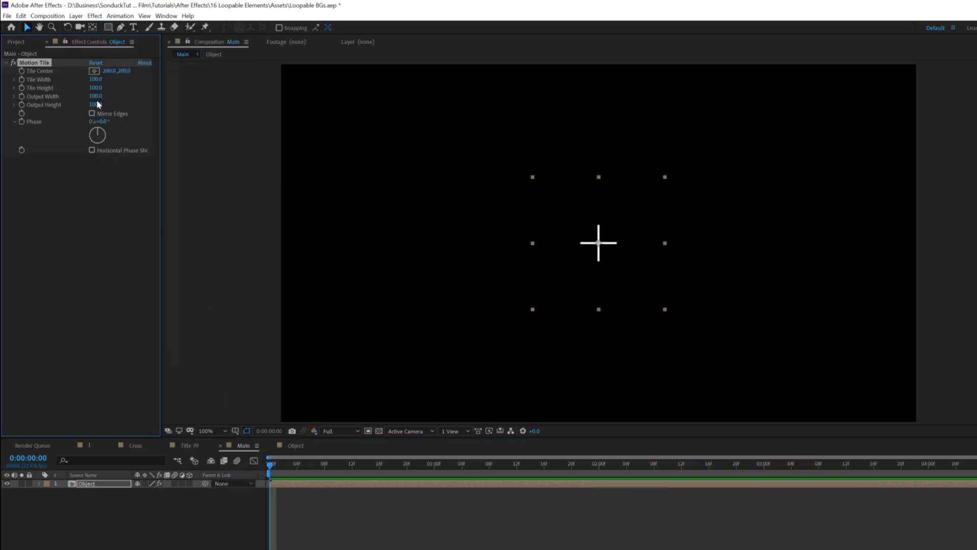
{"action": "left_click_drag", "start_coordinate": [96, 96], "coordinate": [192, 101]}
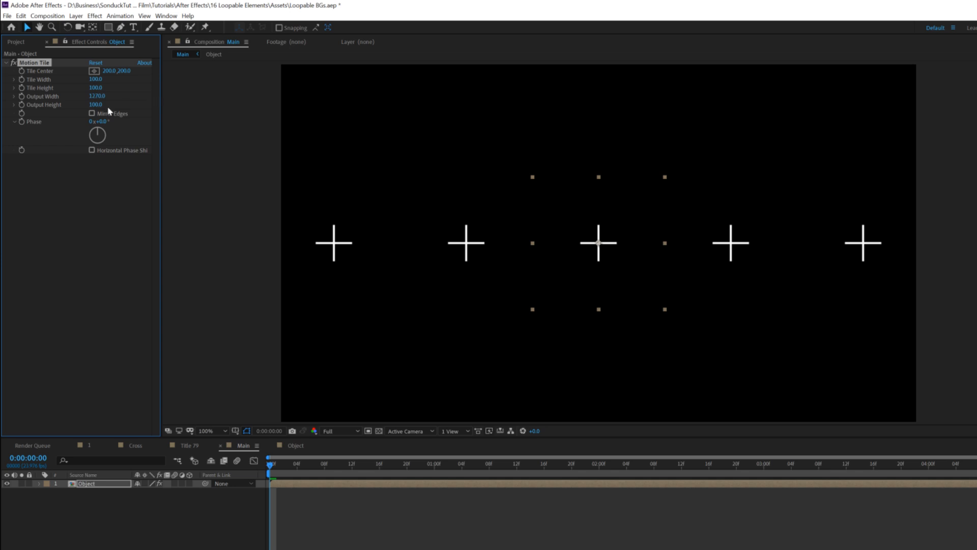
{"action": "left_click_drag", "start_coordinate": [96, 105], "coordinate": [143, 108]}
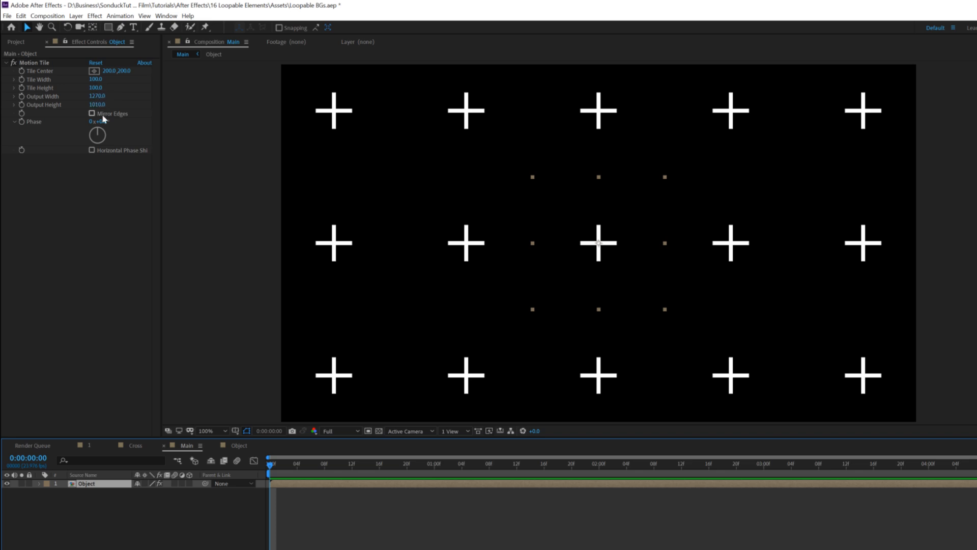
{"action": "left_click", "coordinate": [190, 483]}
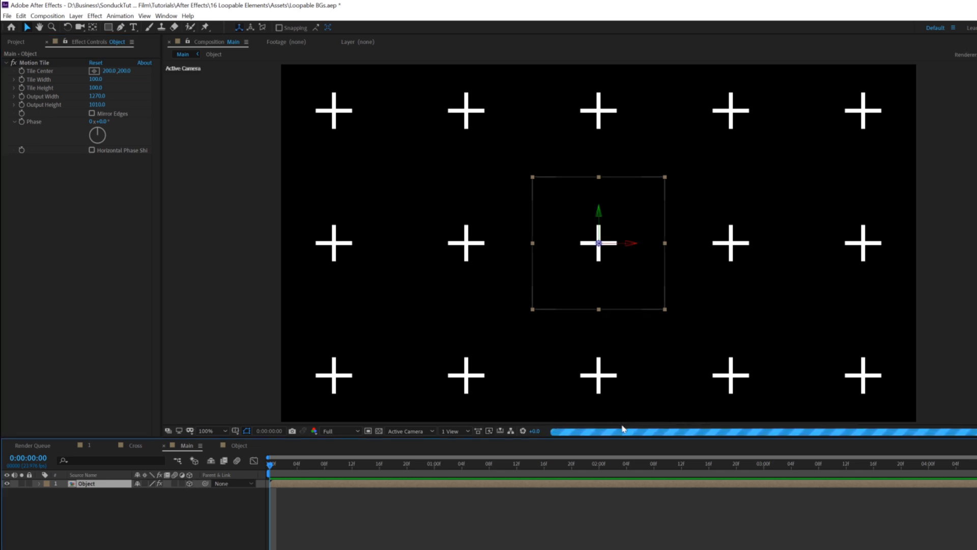
At Quarter preview resolution, rotate Object X -54°, Y -24°, Z -24° so the grid recedes in perspective.
{"action": "left_click", "coordinate": [338, 432]}
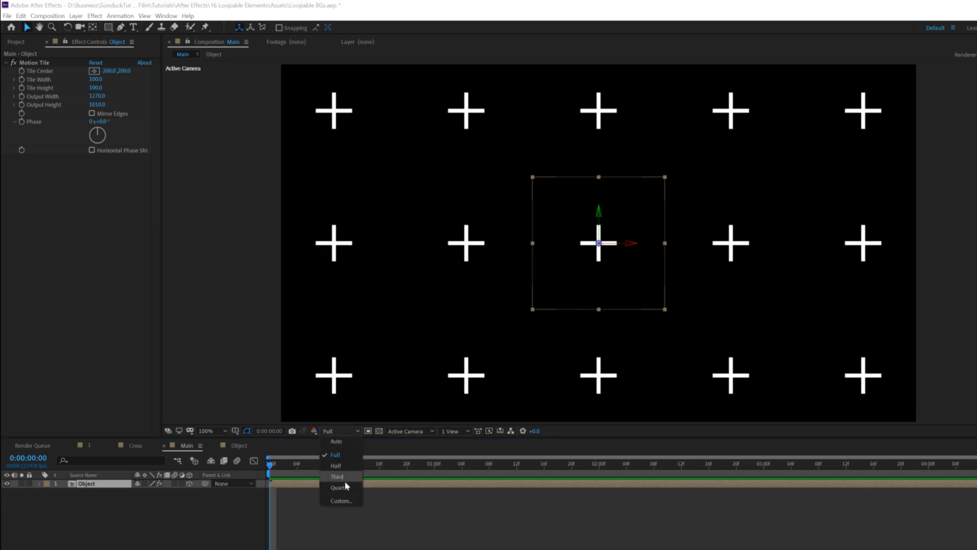
{"action": "left_click", "coordinate": [345, 489]}
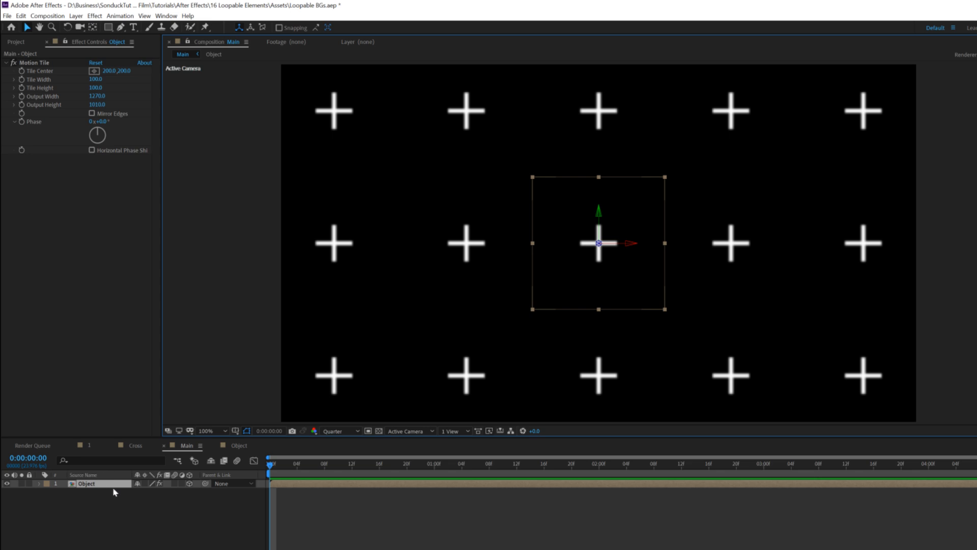
{"action": "key", "text": "r"}
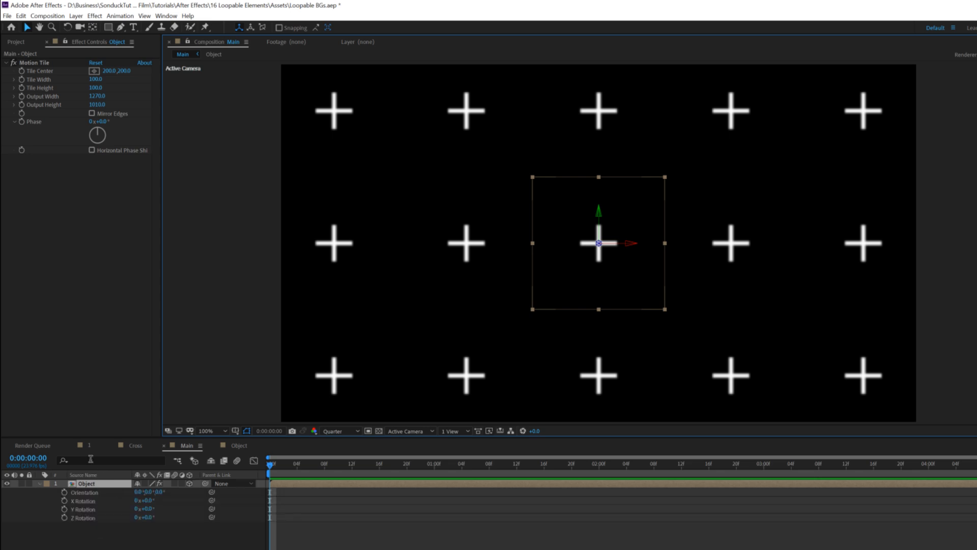
{"action": "left_click", "coordinate": [145, 500]}
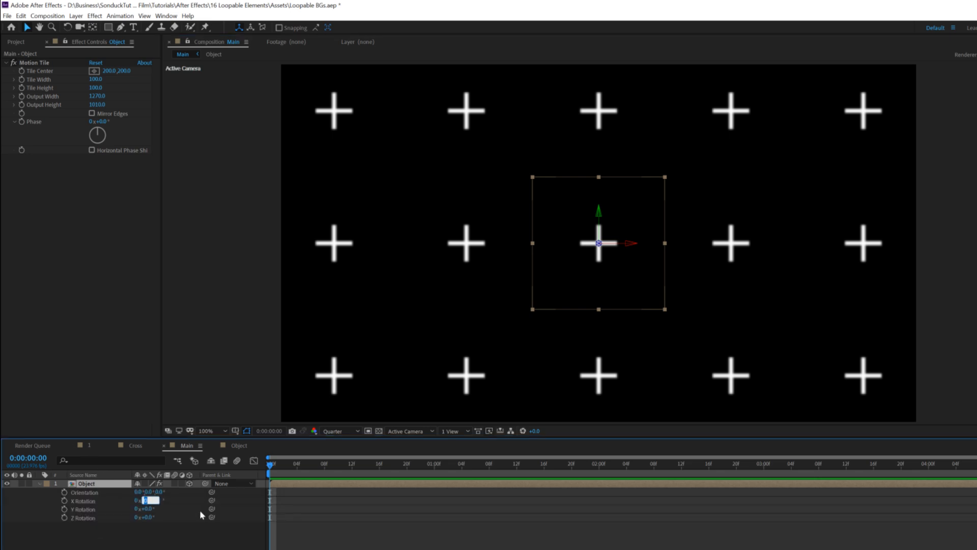
{"action": "type", "text": "-54"}
{"action": "key", "text": "Return"}
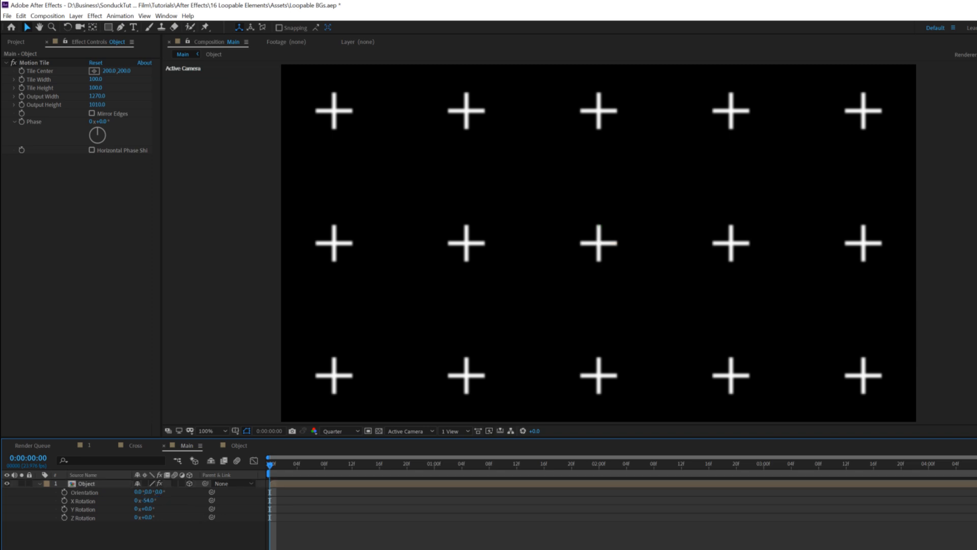
{"action": "left_click", "coordinate": [149, 509]}
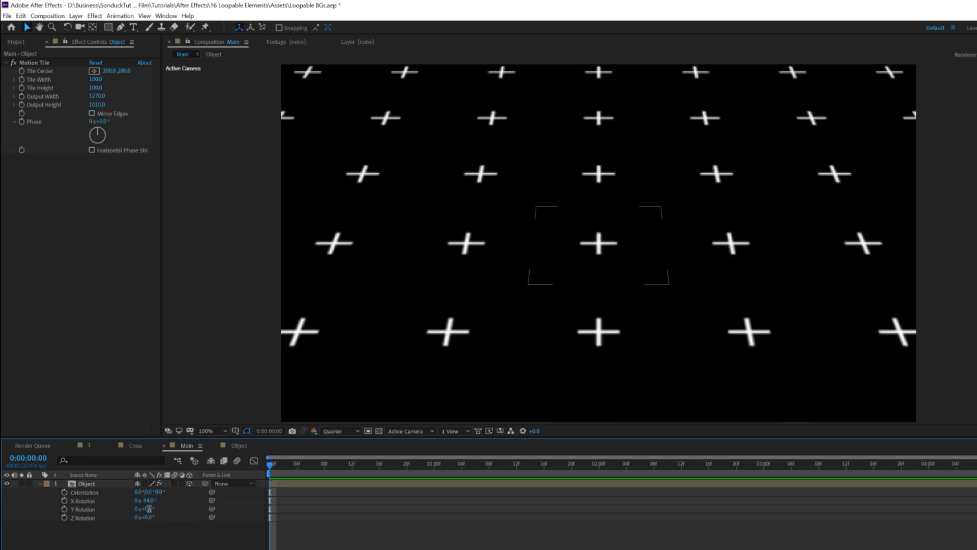
{"action": "type", "text": "-24"}
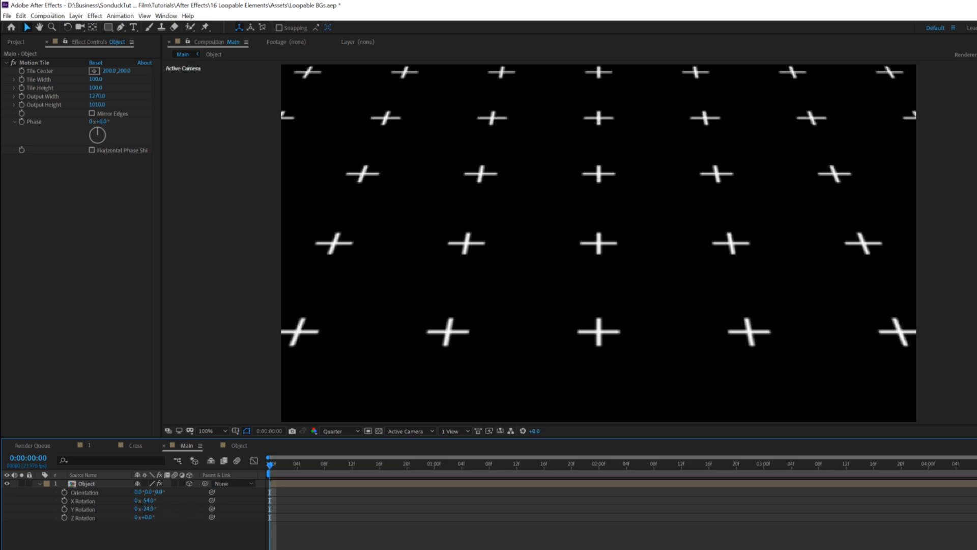
{"action": "key", "text": "Return"}
{"action": "left_click", "coordinate": [147, 518]}
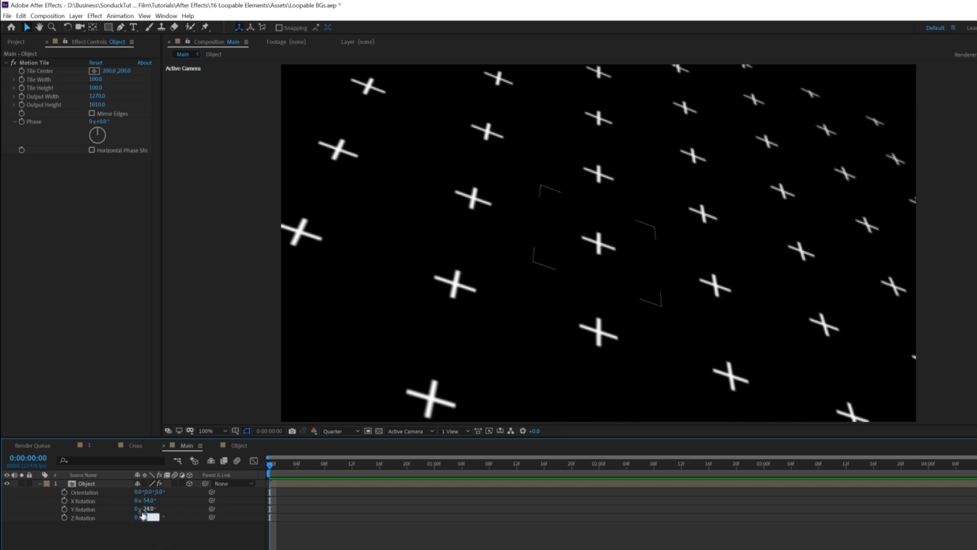
{"action": "type", "text": "-24"}
{"action": "key", "text": "Return"}
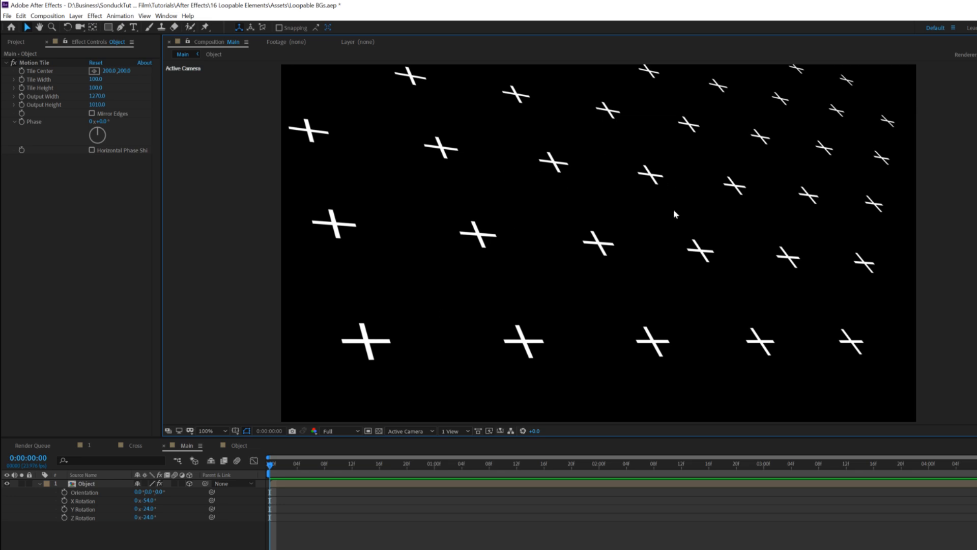
{"action": "left_click", "coordinate": [612, 276]}
Scrub Object's Position to about 1367, 397, checking comp 1 for reference before returning to Main.
{"action": "left_click", "coordinate": [99, 105]}
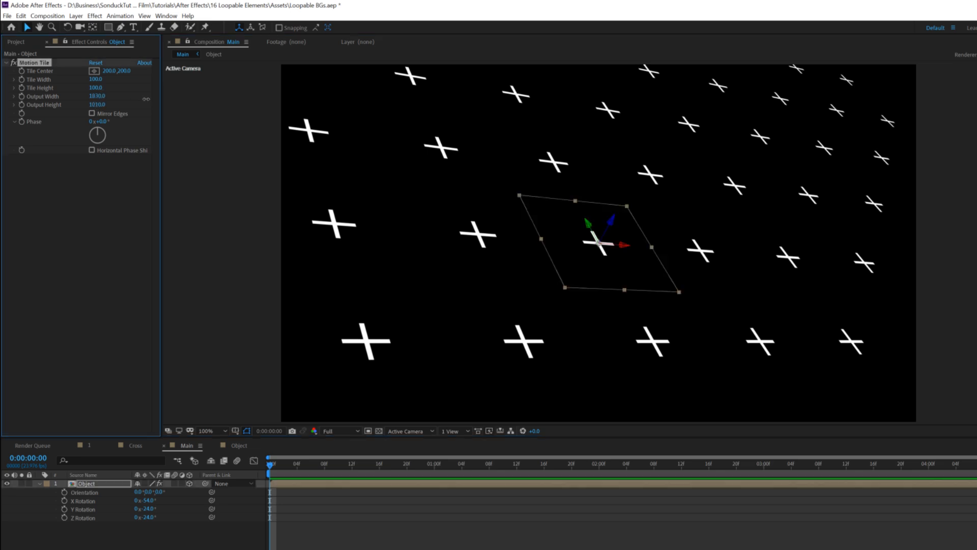
{"action": "key", "text": "r"}
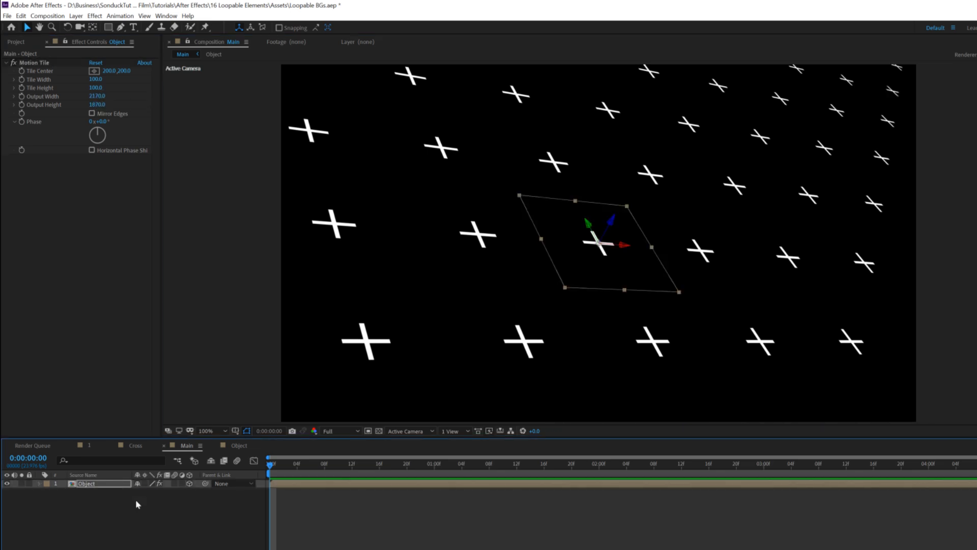
{"action": "key", "text": "p"}
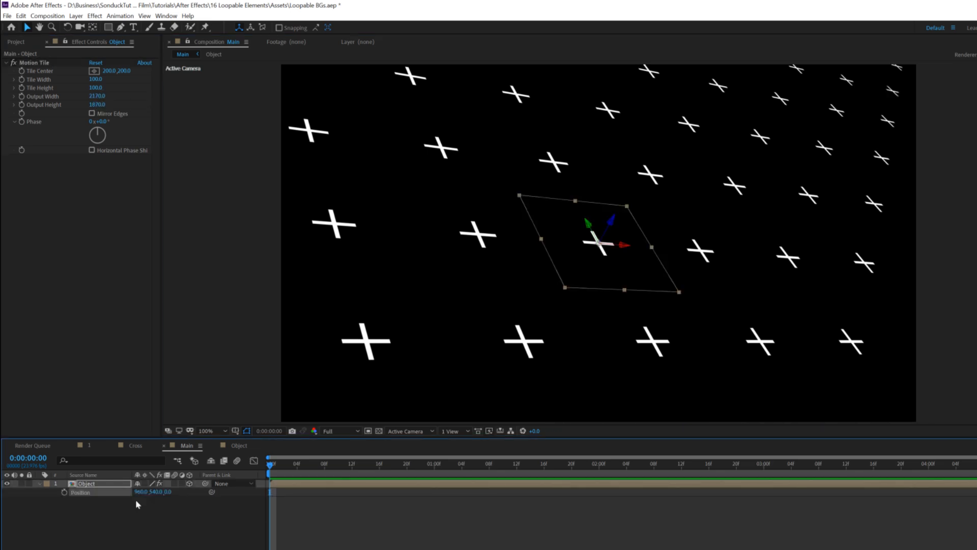
{"action": "left_click_drag", "start_coordinate": [142, 491], "coordinate": [355, 496]}
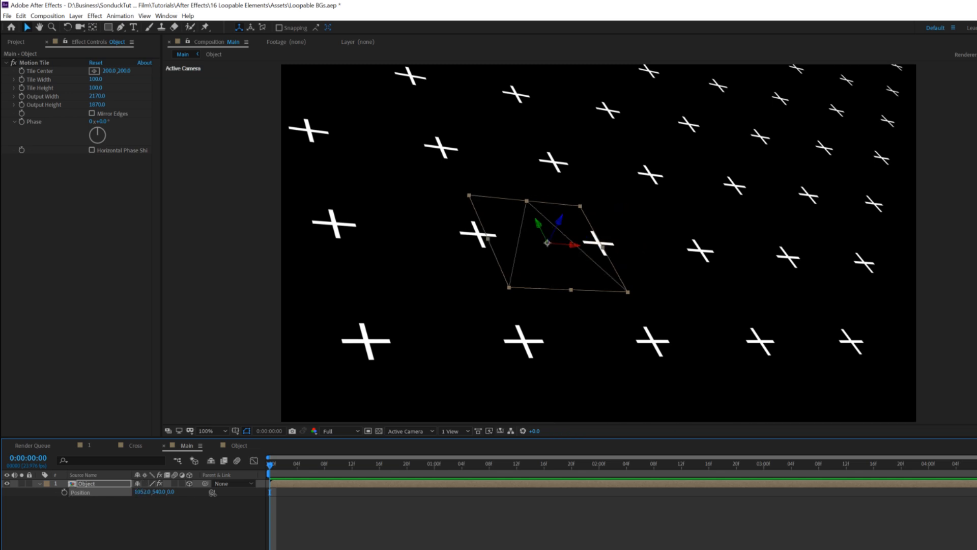
{"action": "left_click_drag", "start_coordinate": [356, 496], "coordinate": [359, 497]}
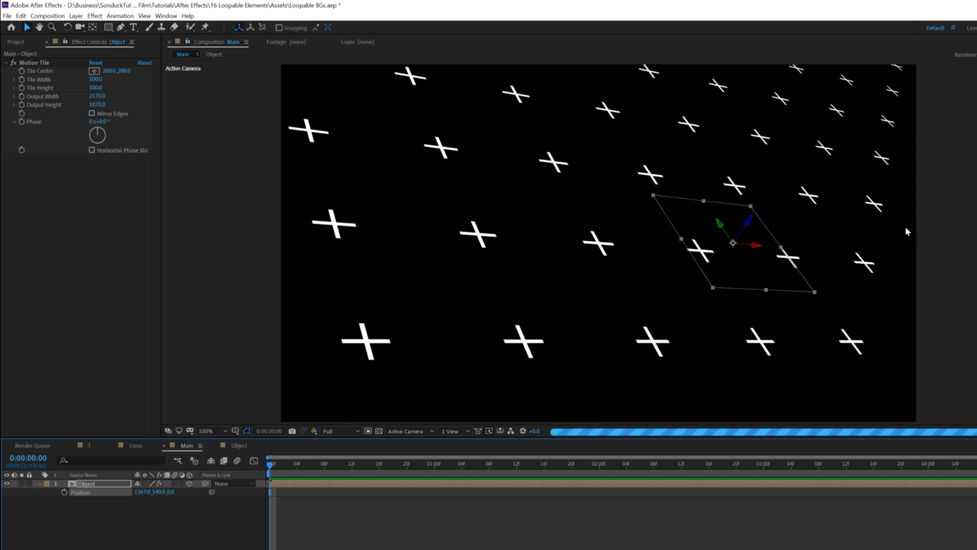
{"action": "left_click_drag", "start_coordinate": [158, 491], "coordinate": [76, 498]}
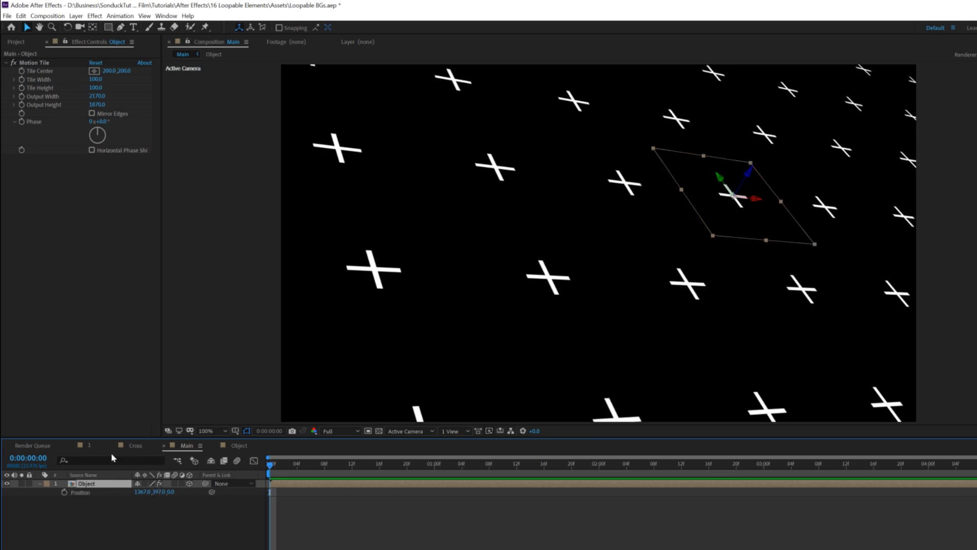
{"action": "left_click", "coordinate": [86, 445]}
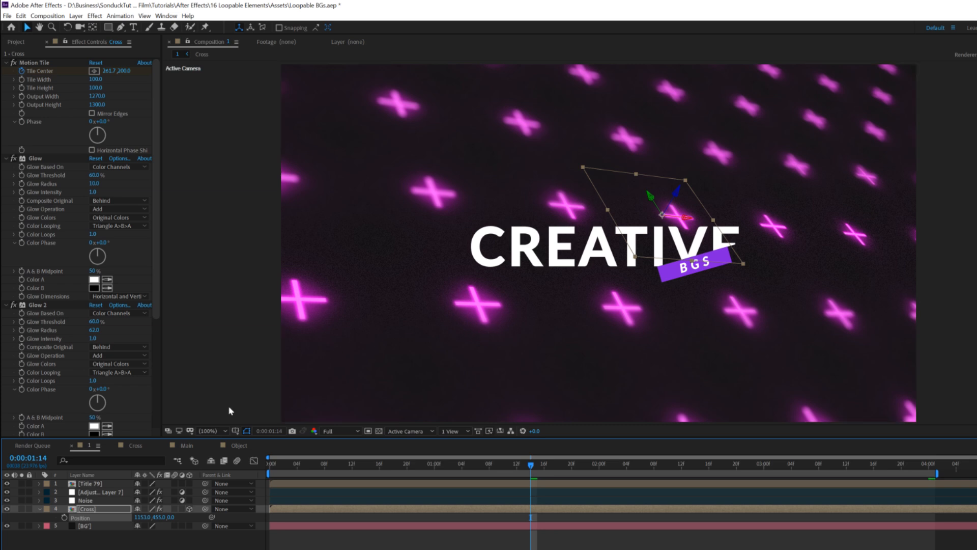
{"action": "left_click", "coordinate": [185, 446]}
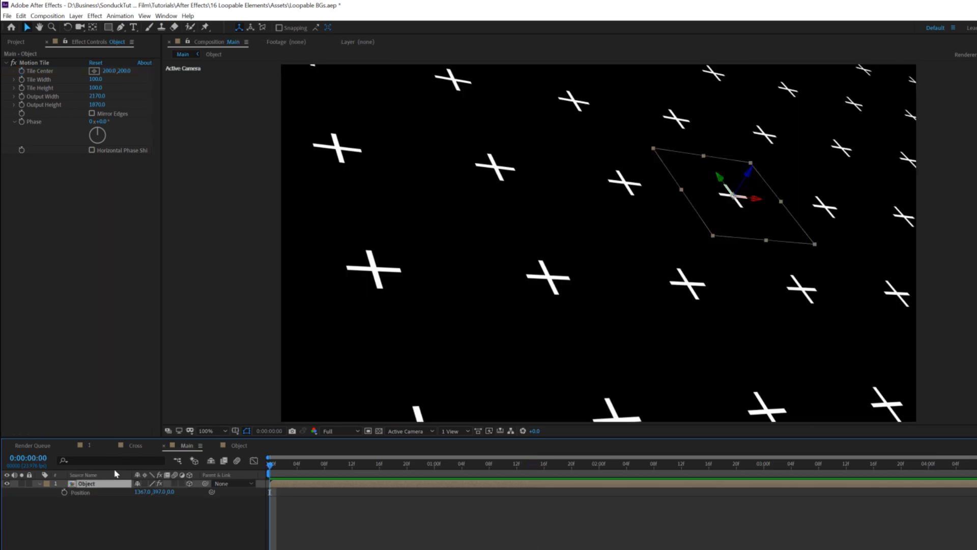
Inside the Object composition, add an adjustment layer above the cross.
{"action": "double_click", "coordinate": [100, 485]}
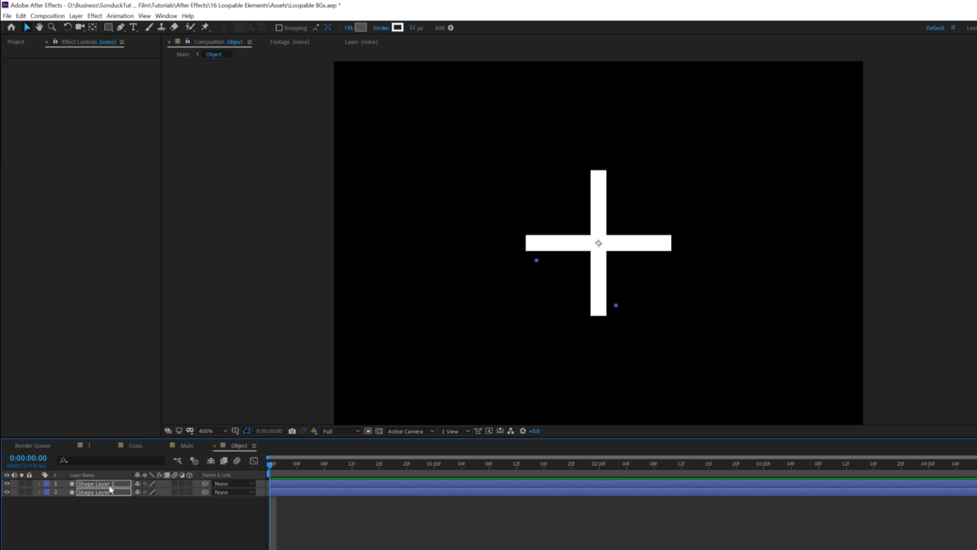
{"action": "left_click", "coordinate": [116, 540]}
{"action": "left_click", "coordinate": [75, 15]}
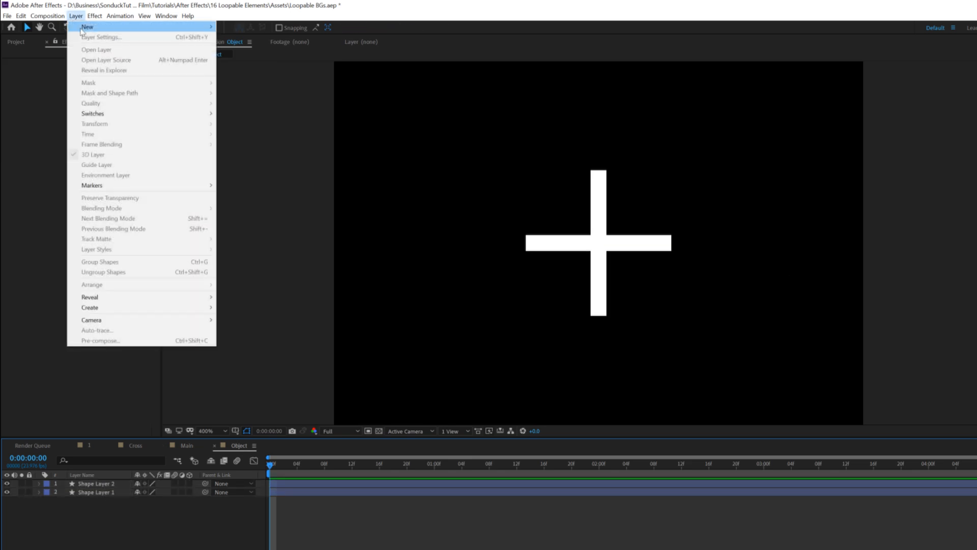
{"action": "left_click", "coordinate": [251, 89]}
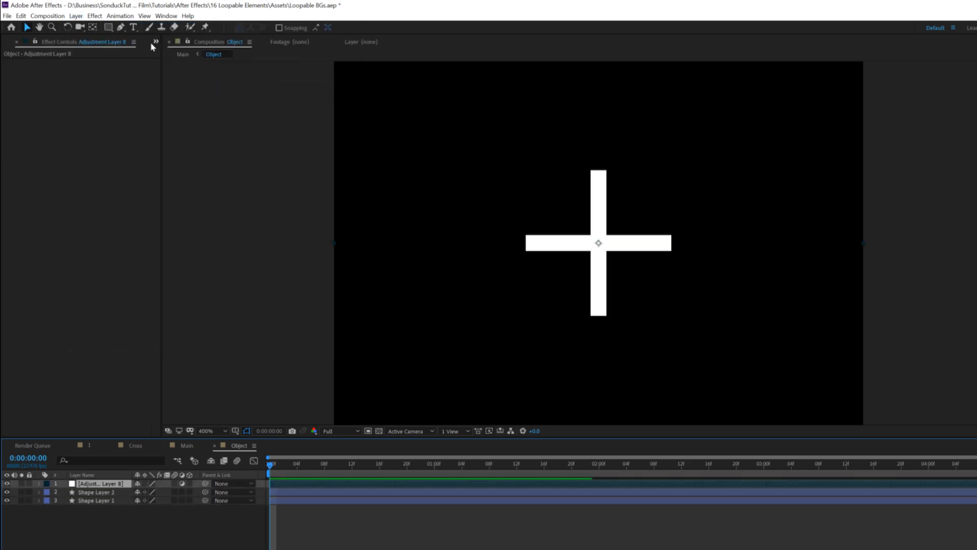
Give the adjustment layer a Fill effect in purple BA00FF and return to Main.
{"action": "left_click", "coordinate": [95, 16]}
{"action": "mouse_move", "coordinate": [112, 151]}
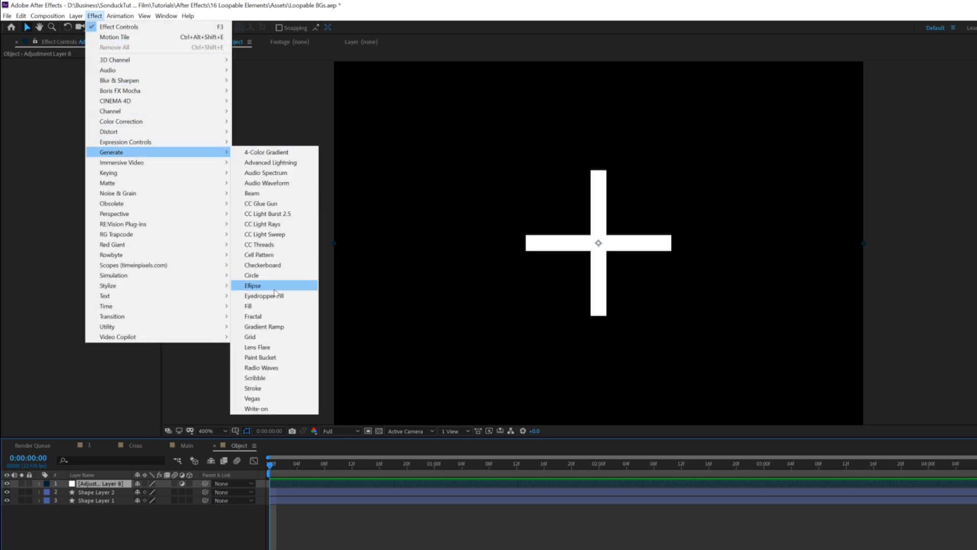
{"action": "left_click", "coordinate": [270, 307]}
{"action": "left_click", "coordinate": [94, 88]}
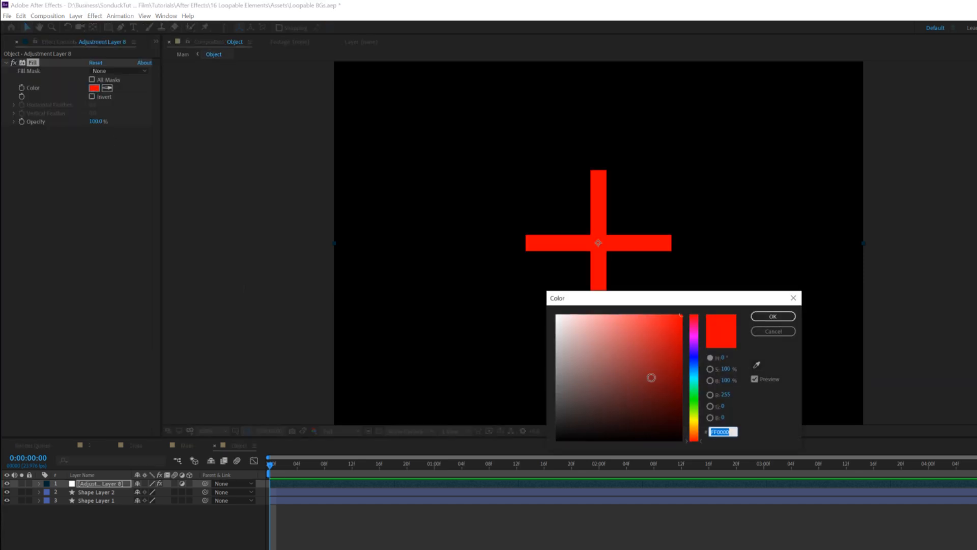
{"action": "left_click_drag", "start_coordinate": [691, 379], "coordinate": [697, 348]}
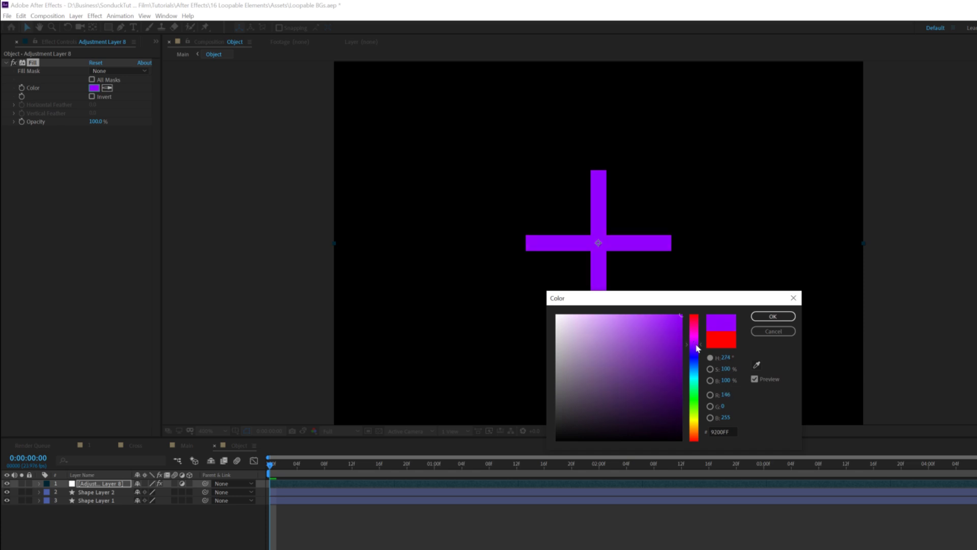
{"action": "left_click", "coordinate": [774, 316]}
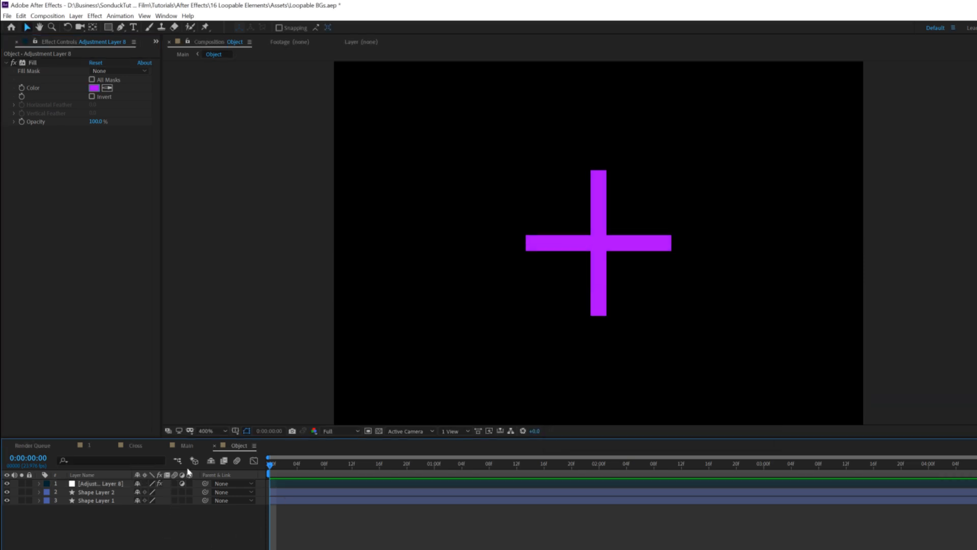
{"action": "left_click", "coordinate": [183, 444]}
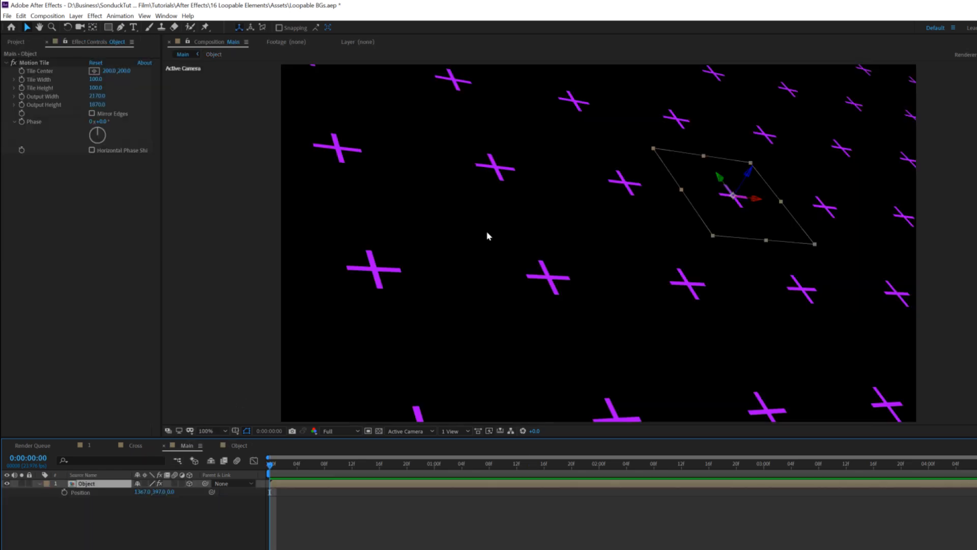
Add a Glow to the Object layer and duplicate it as Glow 2 with radius 60.
{"action": "left_click", "coordinate": [93, 16]}
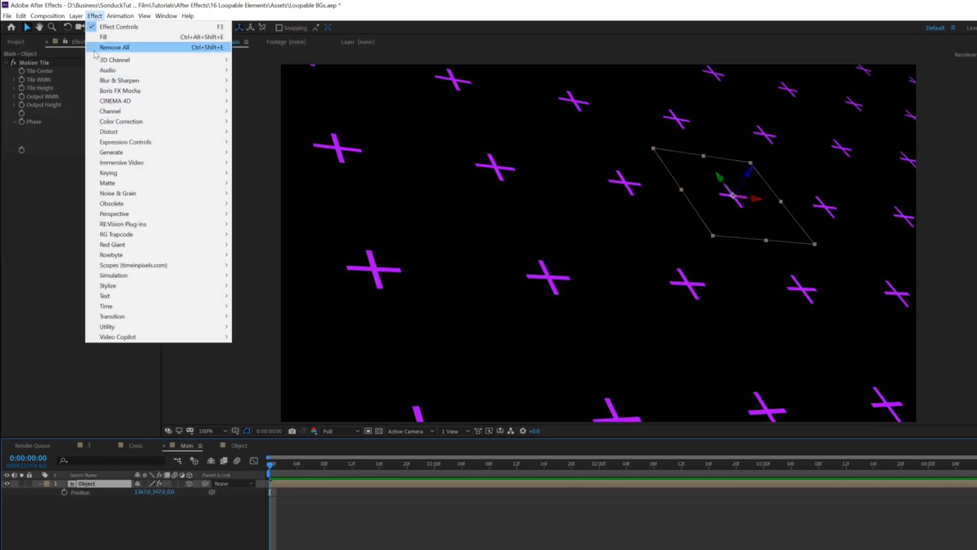
{"action": "mouse_move", "coordinate": [157, 285]}
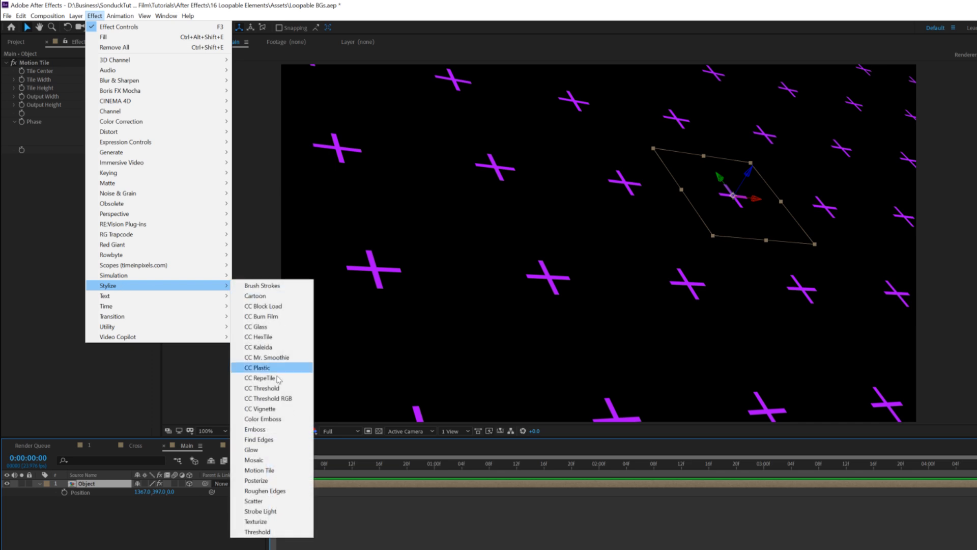
{"action": "left_click", "coordinate": [254, 450]}
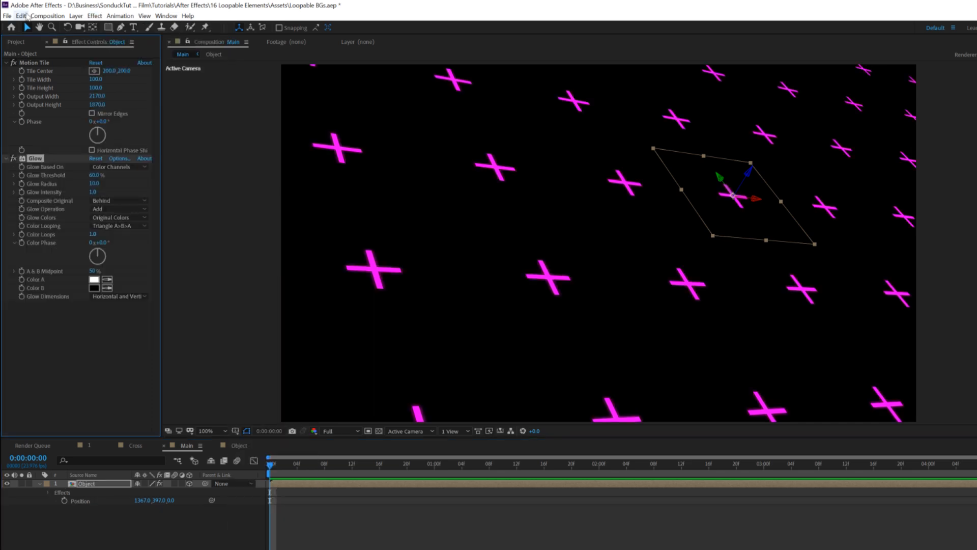
{"action": "left_click", "coordinate": [21, 16]}
{"action": "left_click", "coordinate": [49, 134]}
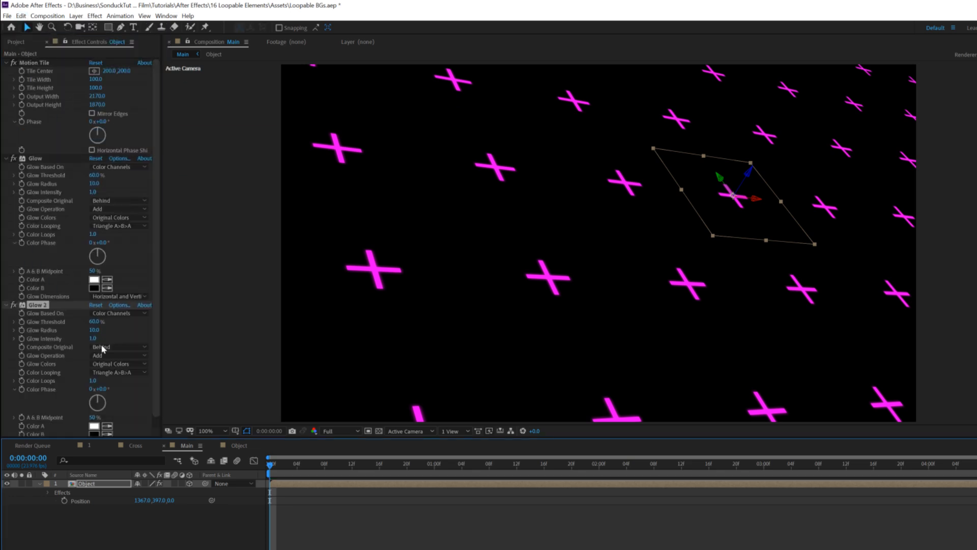
{"action": "left_click", "coordinate": [96, 330]}
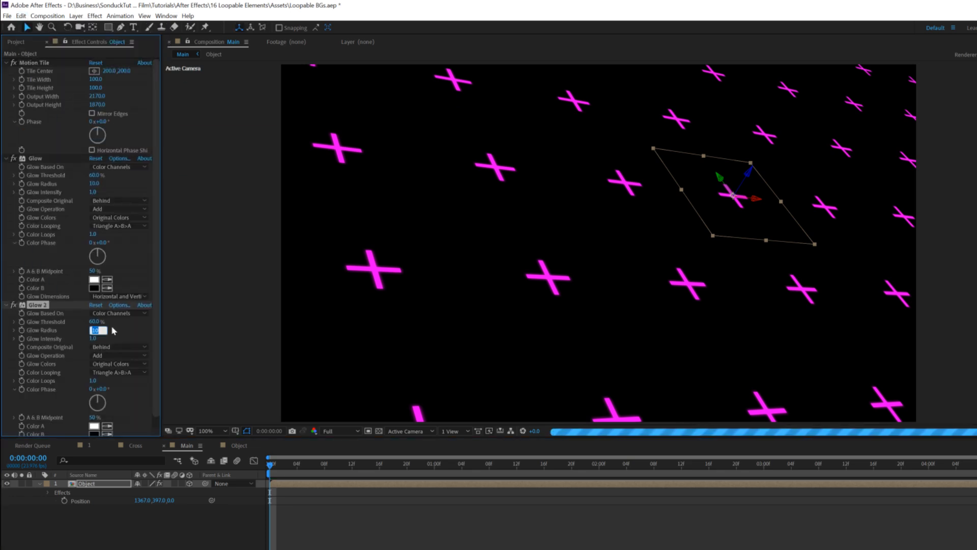
{"action": "type", "text": "60"}
{"action": "key", "text": "Return"}
Duplicate Glow 2 into Glow 3 with radius 240 for a stronger pink glow.
{"action": "left_click", "coordinate": [49, 314]}
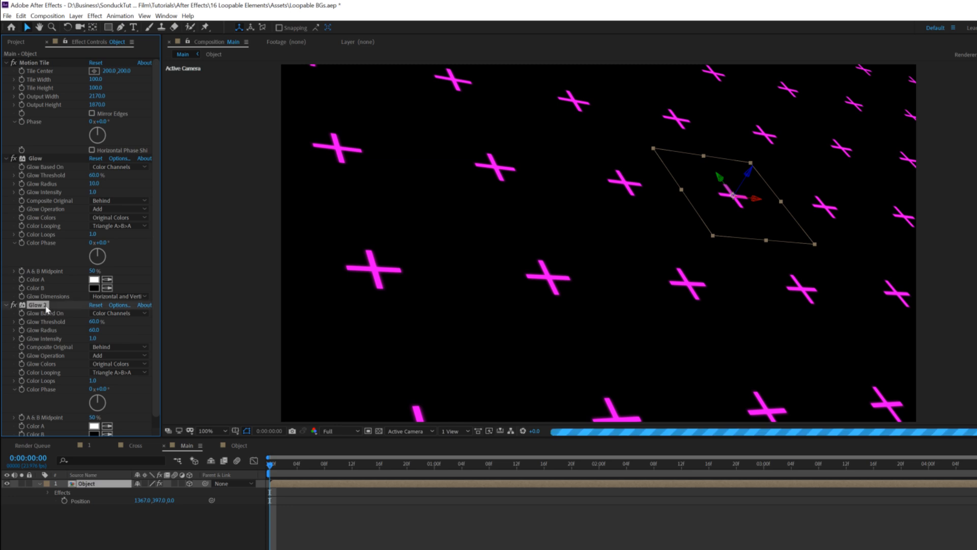
{"action": "key", "text": "ctrl+d"}
{"action": "left_click", "coordinate": [93, 320]}
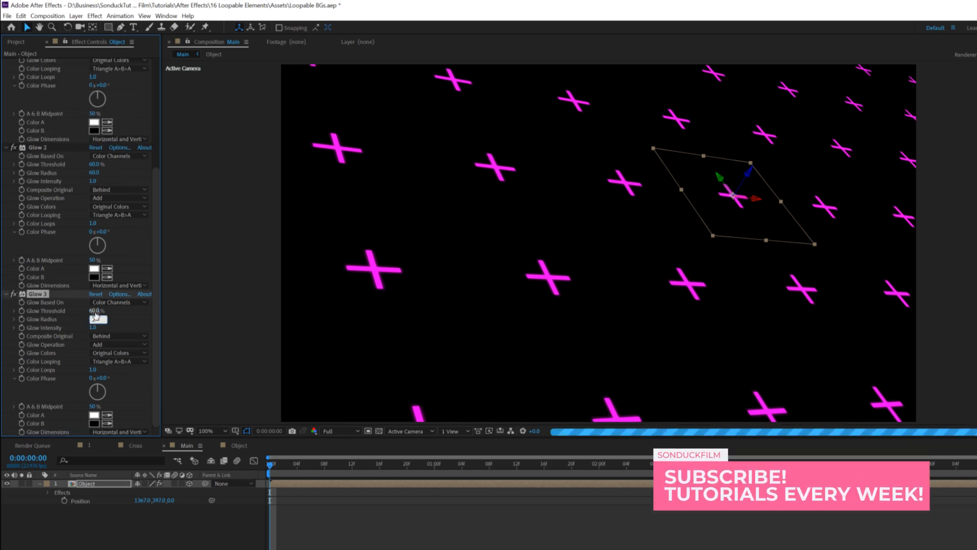
{"action": "type", "text": "240"}
{"action": "key", "text": "Return"}
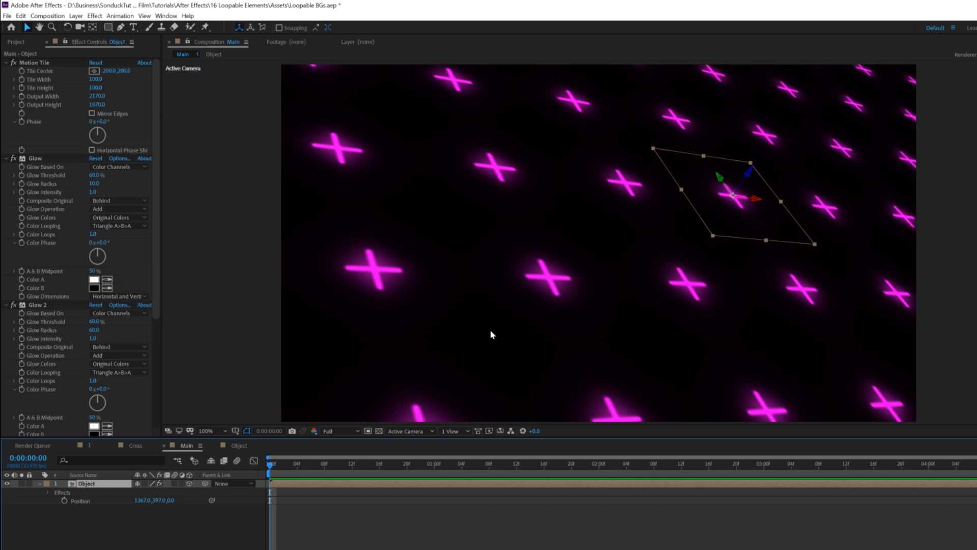
Create a new dark gray solid layer named BG via Layer > New > Solid.
{"action": "left_click", "coordinate": [163, 532]}
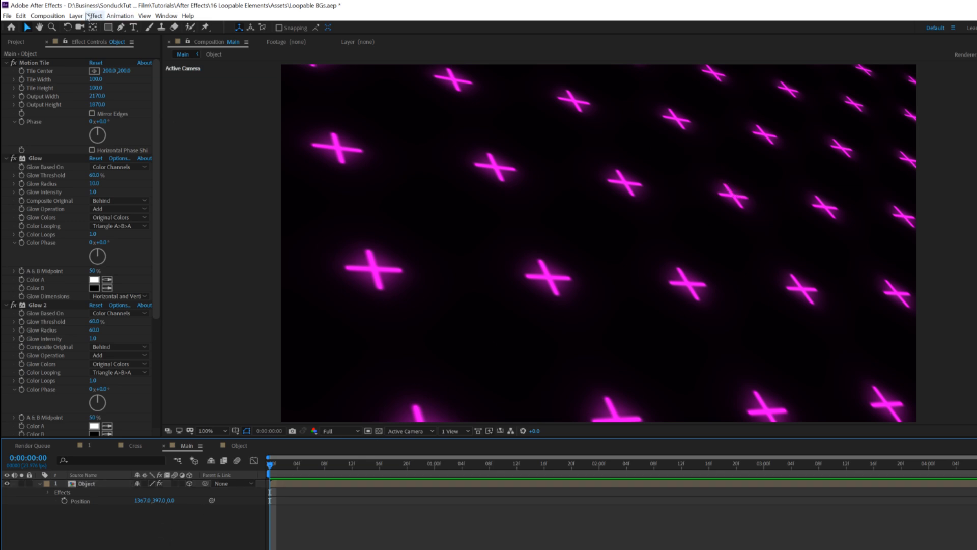
{"action": "left_click", "coordinate": [90, 15]}
{"action": "mouse_move", "coordinate": [115, 27]}
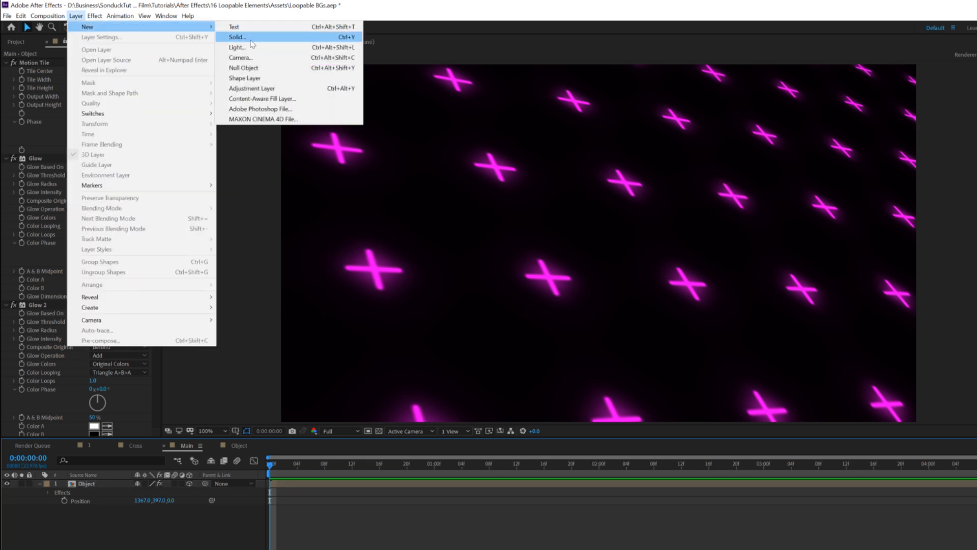
{"action": "left_click", "coordinate": [251, 38]}
{"action": "type", "text": "BG"}
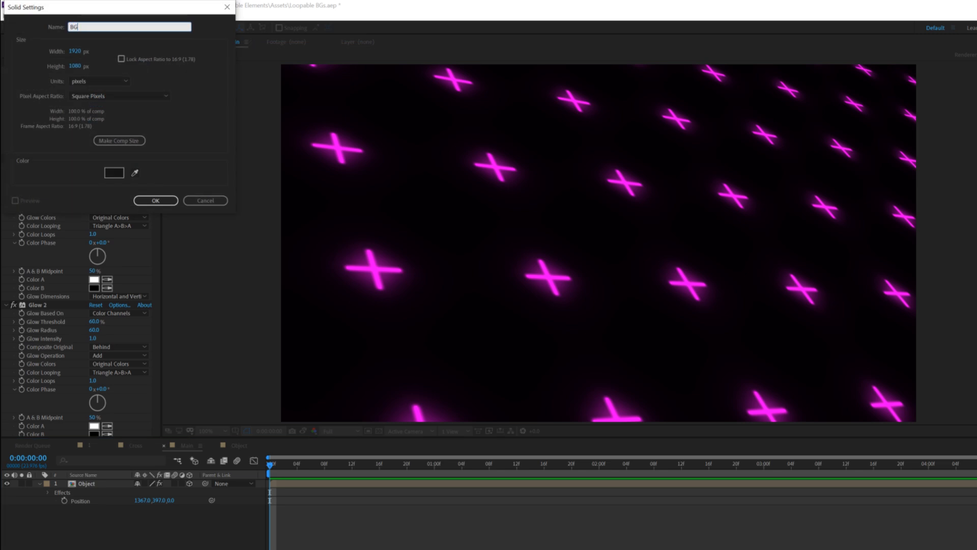
{"action": "left_click", "coordinate": [114, 174]}
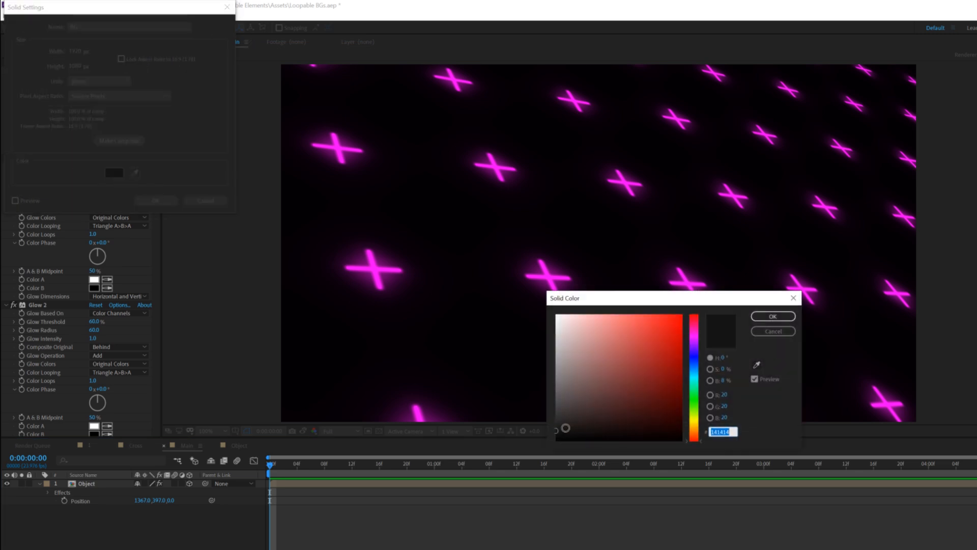
{"action": "left_click", "coordinate": [556, 438]}
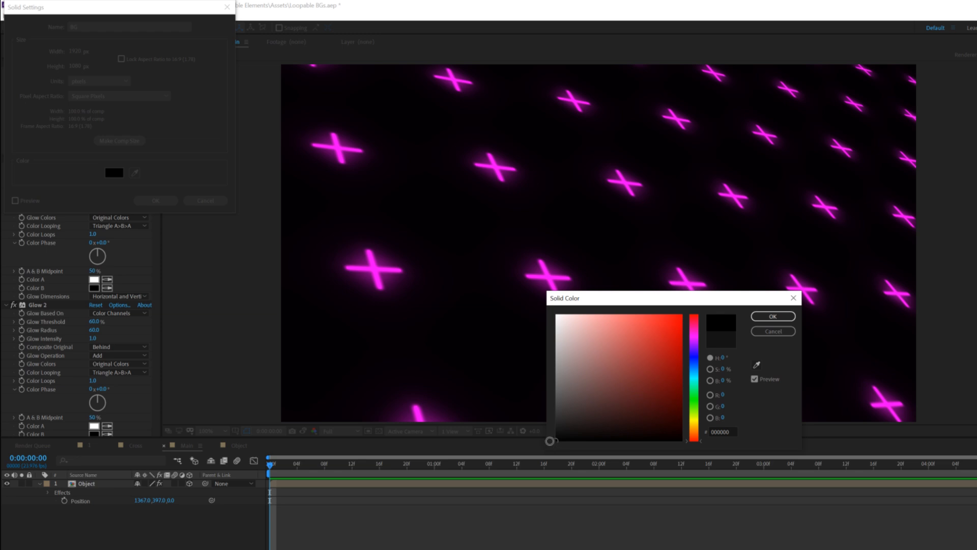
{"action": "left_click_drag", "start_coordinate": [552, 444], "coordinate": [548, 430]}
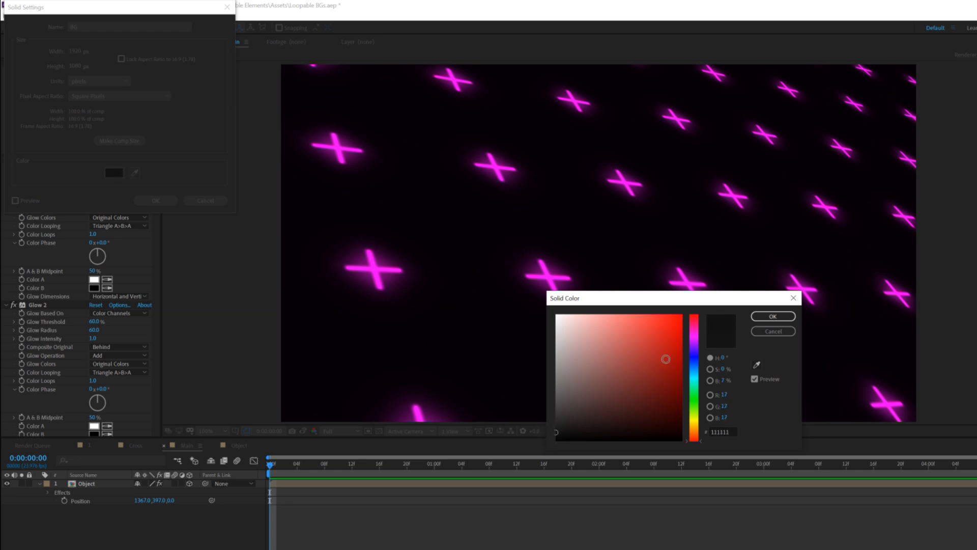
{"action": "left_click", "coordinate": [773, 316]}
{"action": "left_click", "coordinate": [155, 200]}
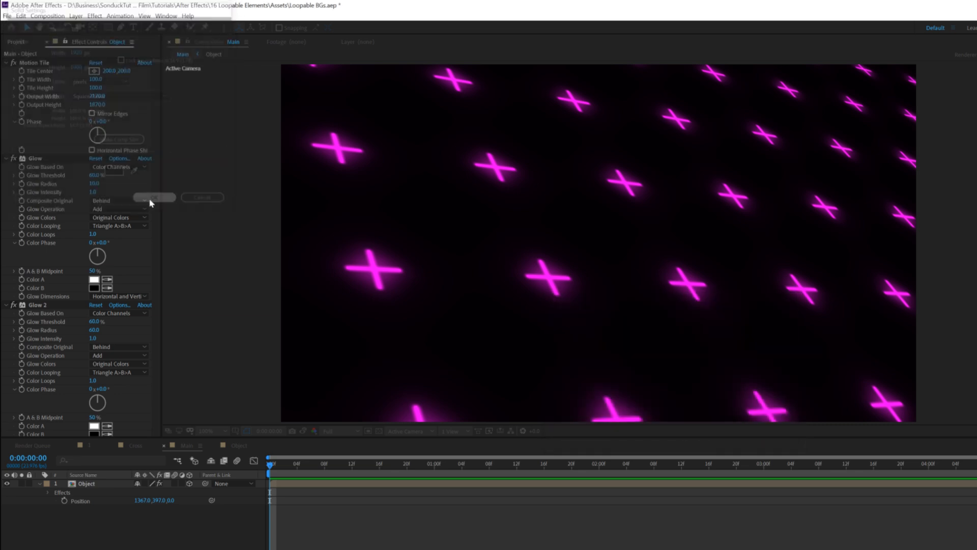
Move the BG solid beneath the Object layer and tidy the layer stack.
{"action": "left_click_drag", "start_coordinate": [84, 483], "coordinate": [104, 503]}
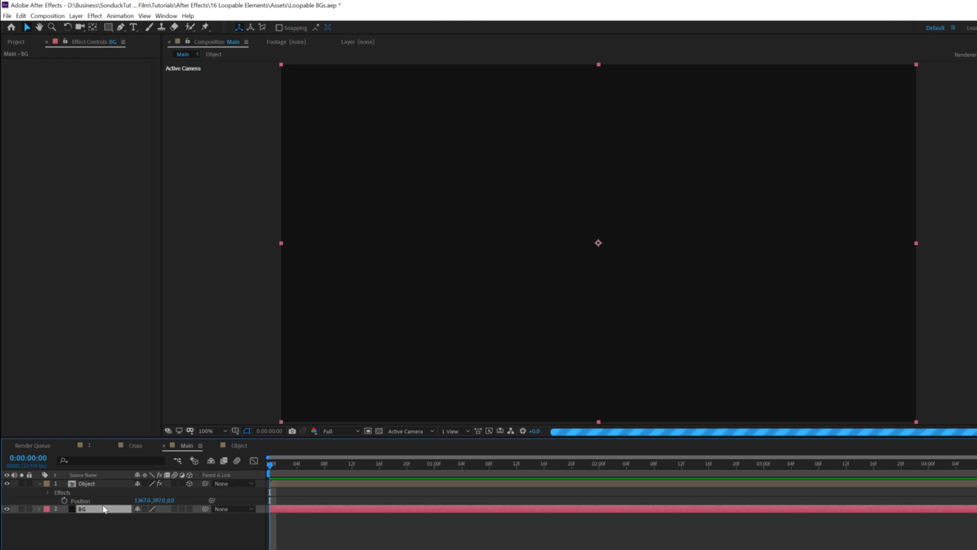
{"action": "left_click", "coordinate": [186, 449]}
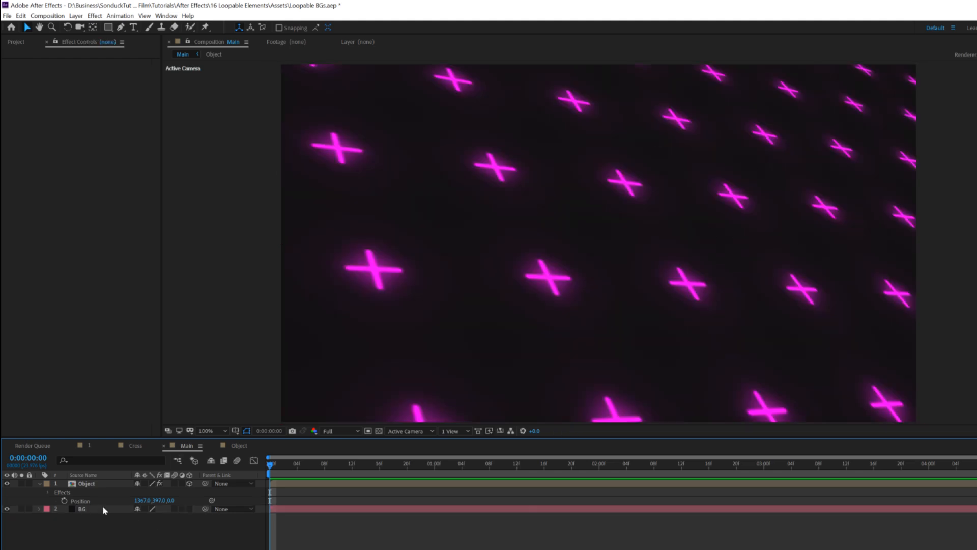
{"action": "left_click", "coordinate": [38, 482]}
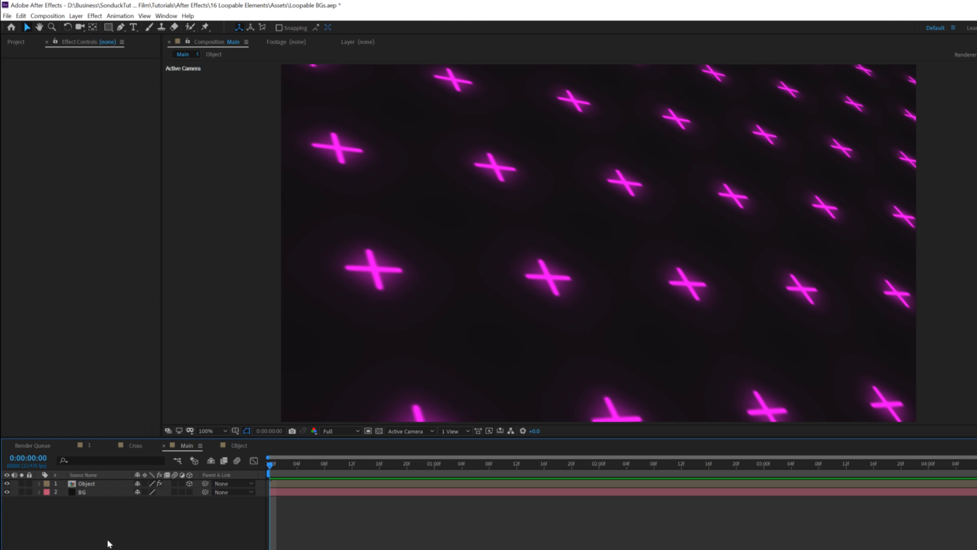
{"action": "left_click", "coordinate": [75, 16]}
{"action": "mouse_move", "coordinate": [88, 26]}
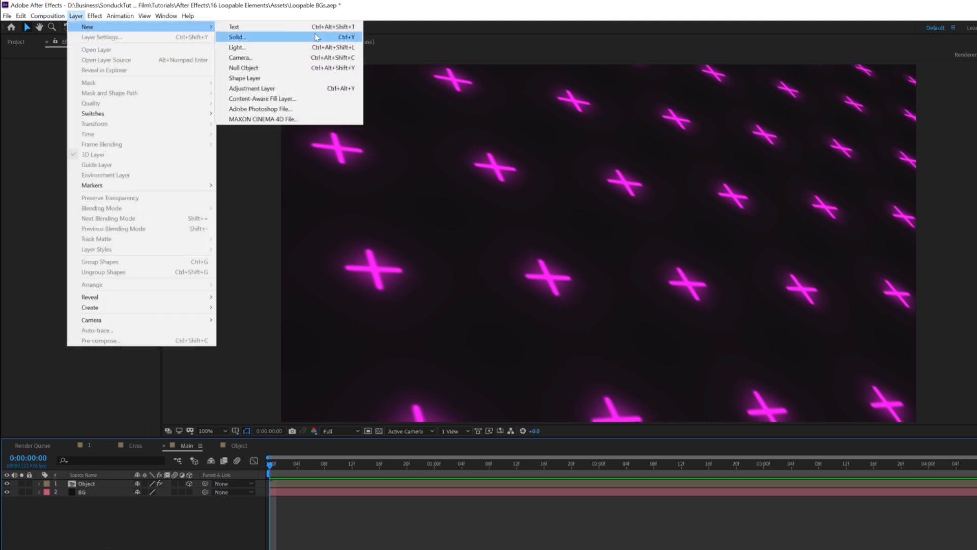
Add a new adjustment layer and rename it Blur.
{"action": "left_click", "coordinate": [273, 91]}
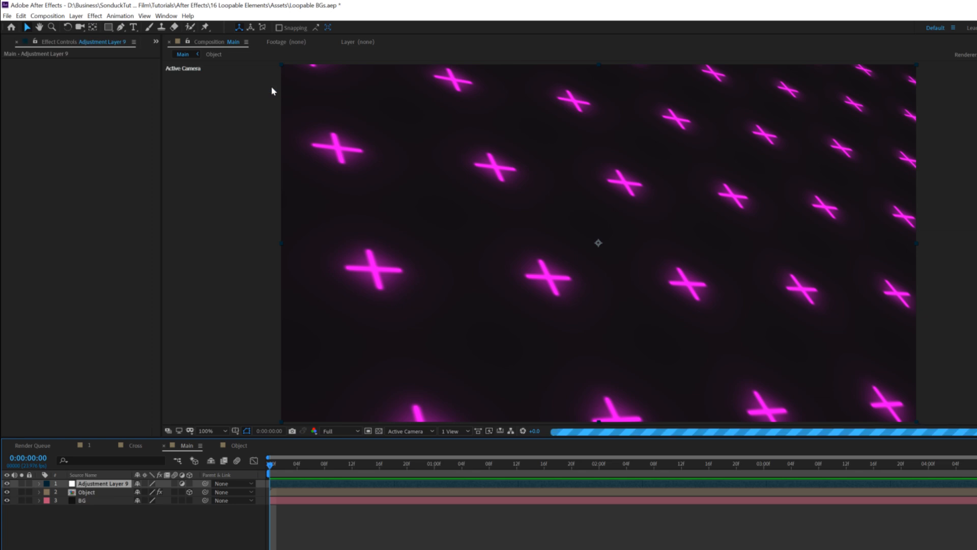
{"action": "key", "text": "Return"}
{"action": "type", "text": "Blur"}
{"action": "key", "text": "Return"}
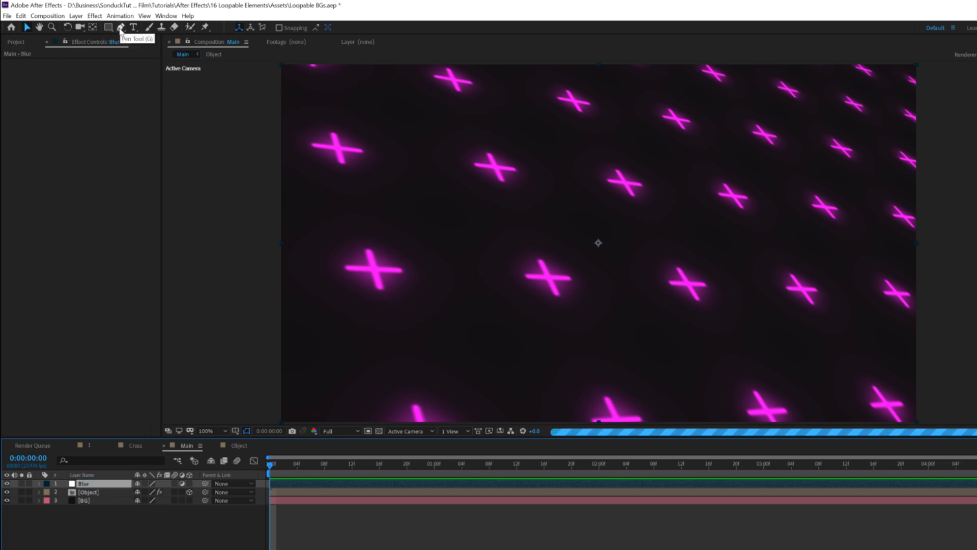
{"action": "left_click", "coordinate": [120, 29]}
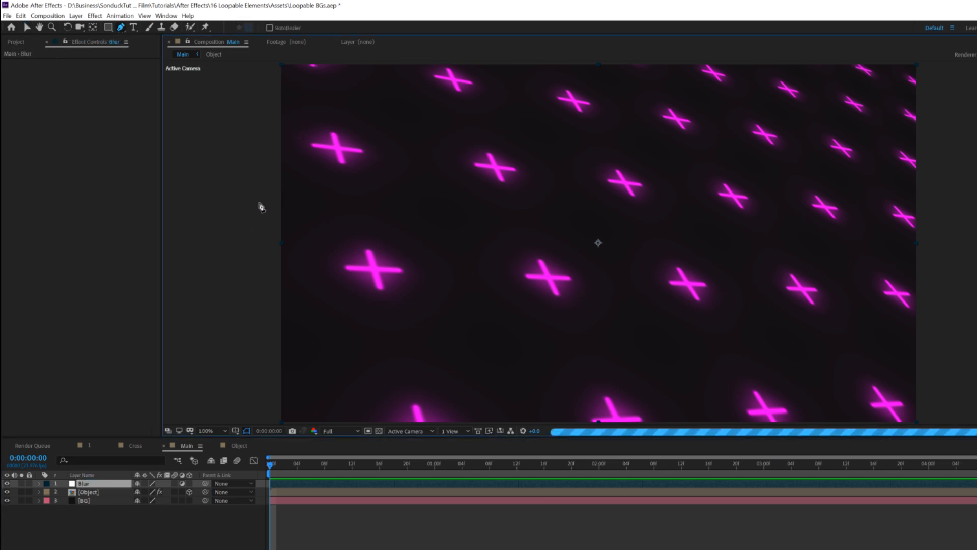
Draw a closed four-point Pen mask as a slanted band across the frame's middle.
{"action": "left_click", "coordinate": [247, 188]}
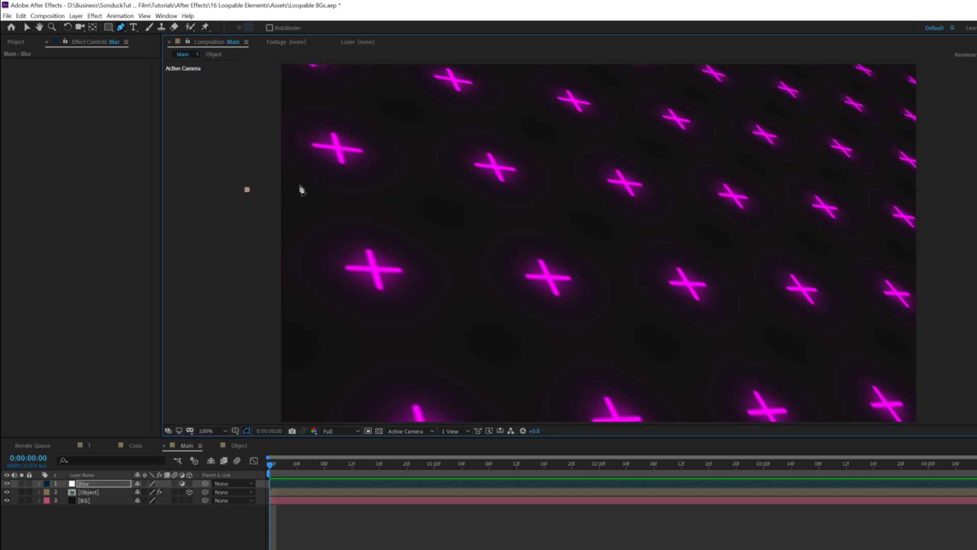
{"action": "left_click", "coordinate": [957, 181]}
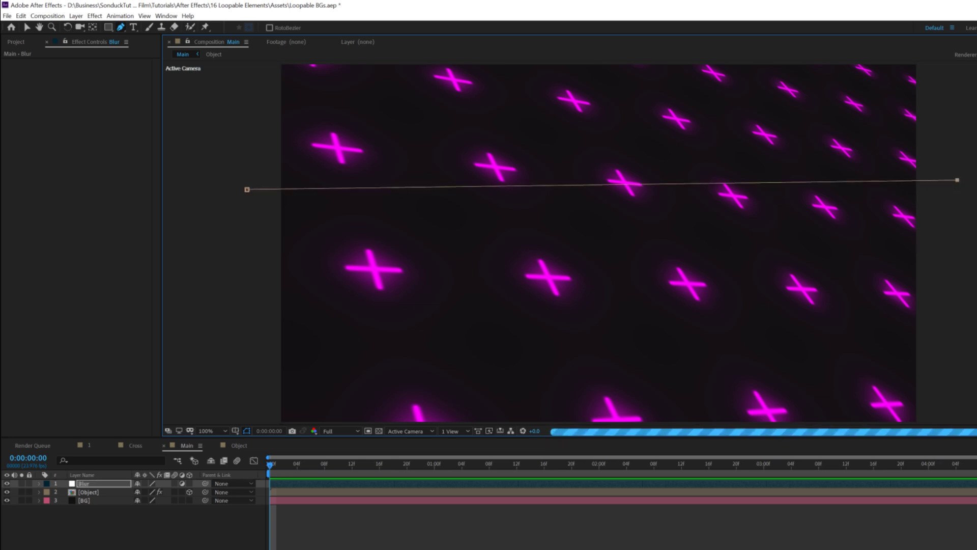
{"action": "left_click", "coordinate": [952, 290]}
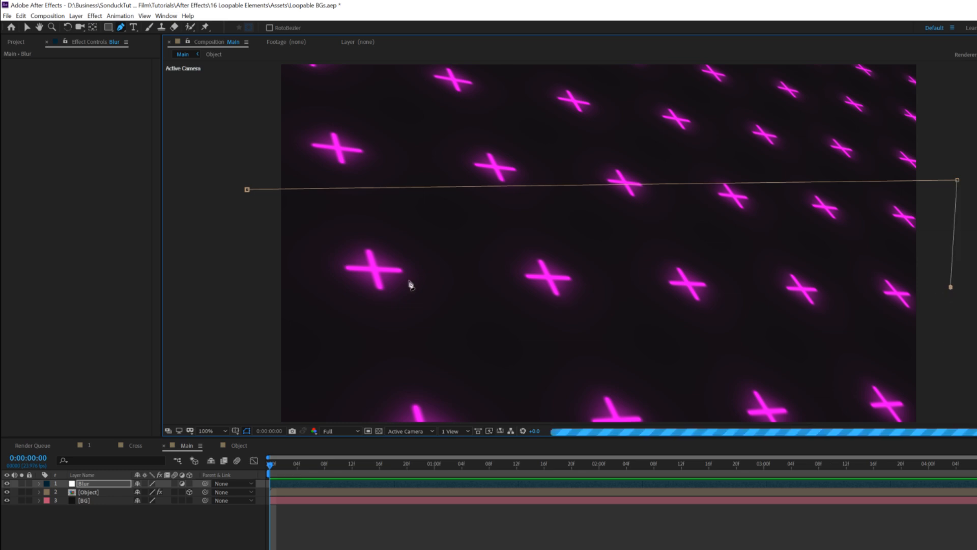
{"action": "left_click", "coordinate": [249, 326]}
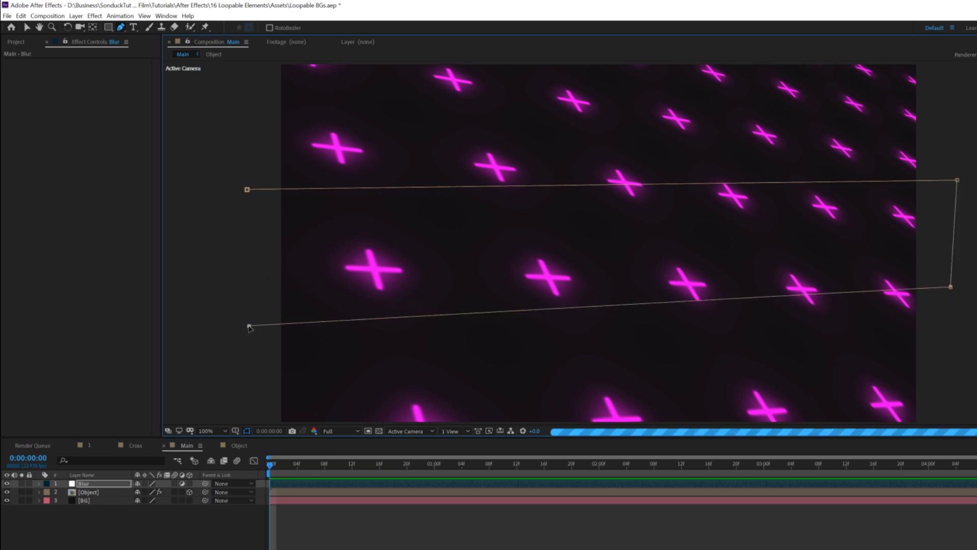
{"action": "left_click", "coordinate": [247, 190]}
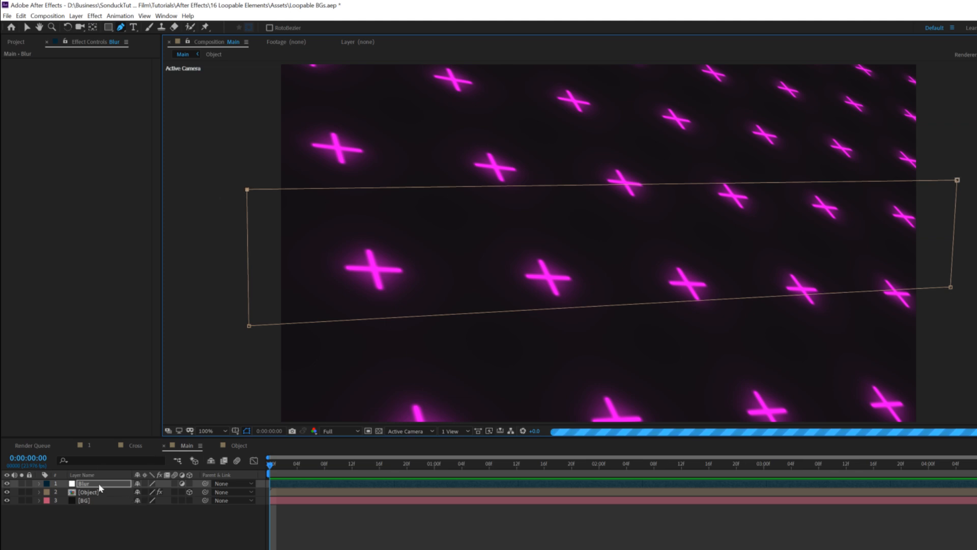
{"action": "left_click", "coordinate": [94, 16]}
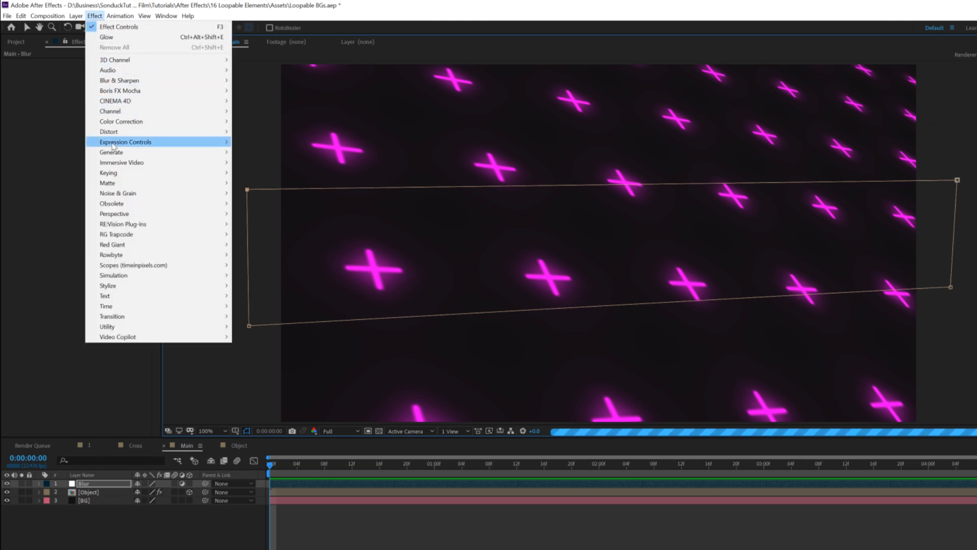
{"action": "mouse_move", "coordinate": [119, 80]}
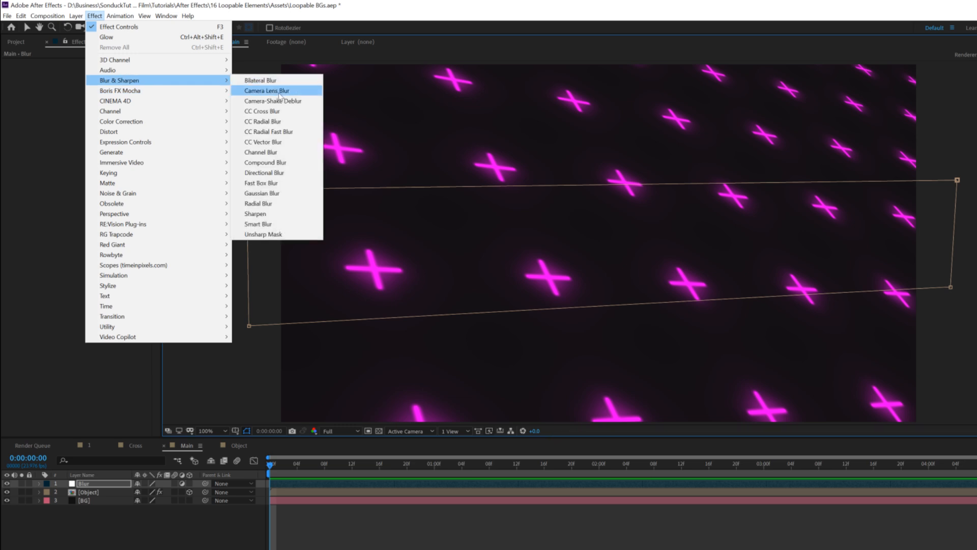
Apply Camera Lens Blur to the Blur layer with Blur Radius 11.
{"action": "left_click", "coordinate": [280, 92]}
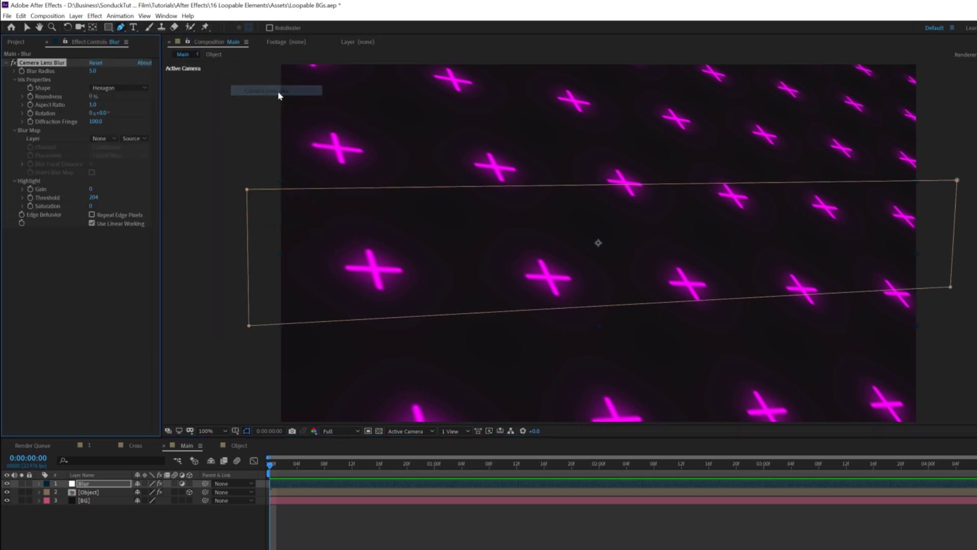
{"action": "left_click", "coordinate": [96, 71]}
{"action": "type", "text": "11"}
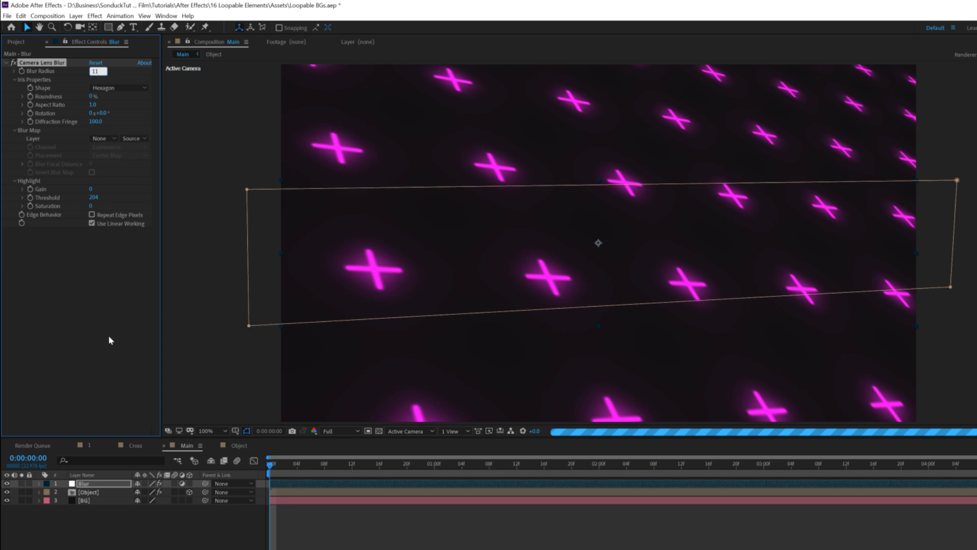
{"action": "left_click", "coordinate": [85, 314]}
Set Mask 1 to Subtract with a 200-pixel feather so only the outer crosses blur.
{"action": "key", "text": "m"}
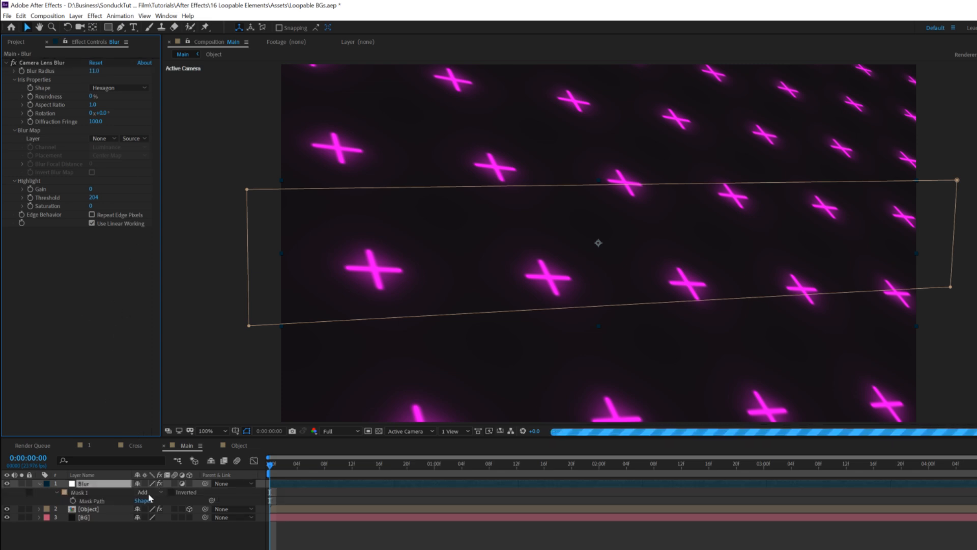
{"action": "left_click", "coordinate": [152, 493]}
{"action": "left_click", "coordinate": [159, 523]}
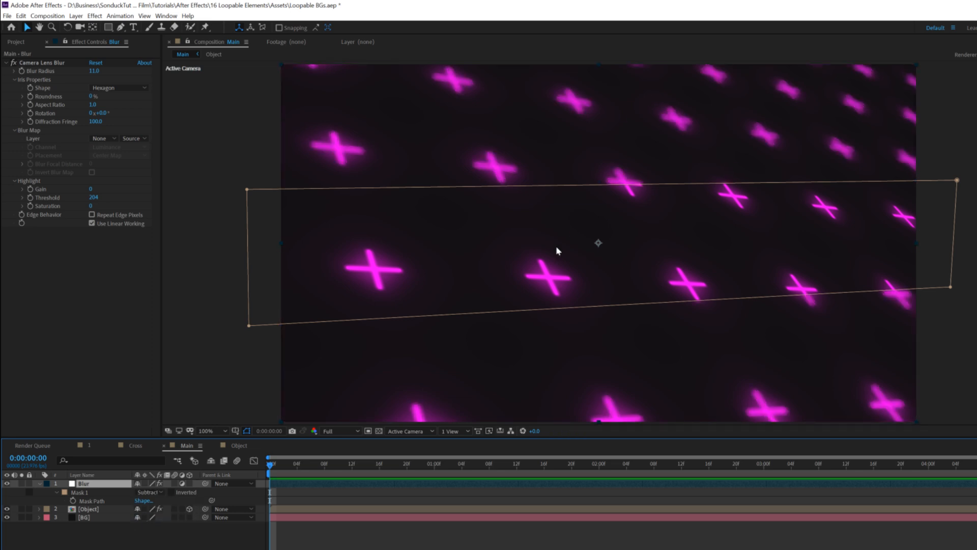
{"action": "key", "text": "f"}
{"action": "left_click", "coordinate": [146, 501]}
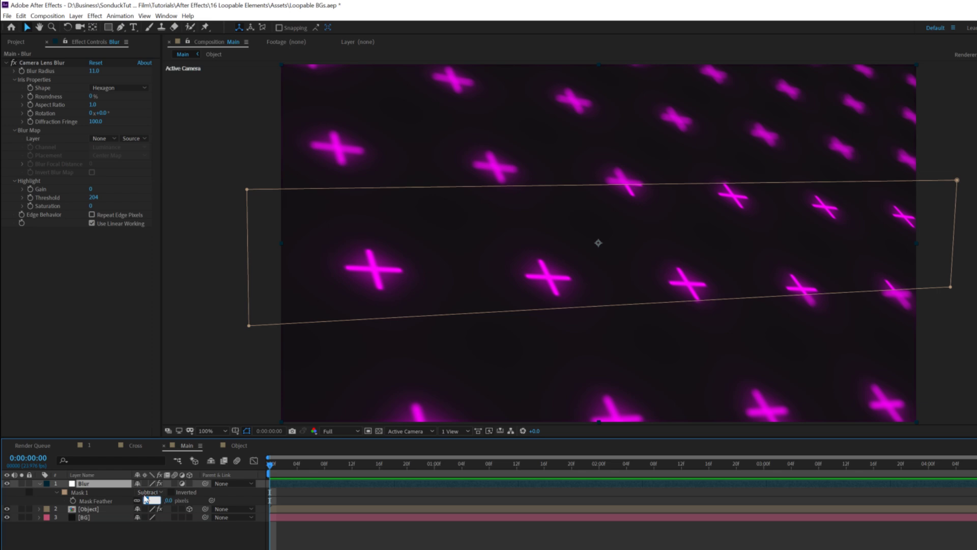
{"action": "left_click", "coordinate": [40, 485]}
Add an adjustment layer with a Noise effect at 10%, Use Color Noise unchecked.
{"action": "key", "text": "ctrl+alt+y"}
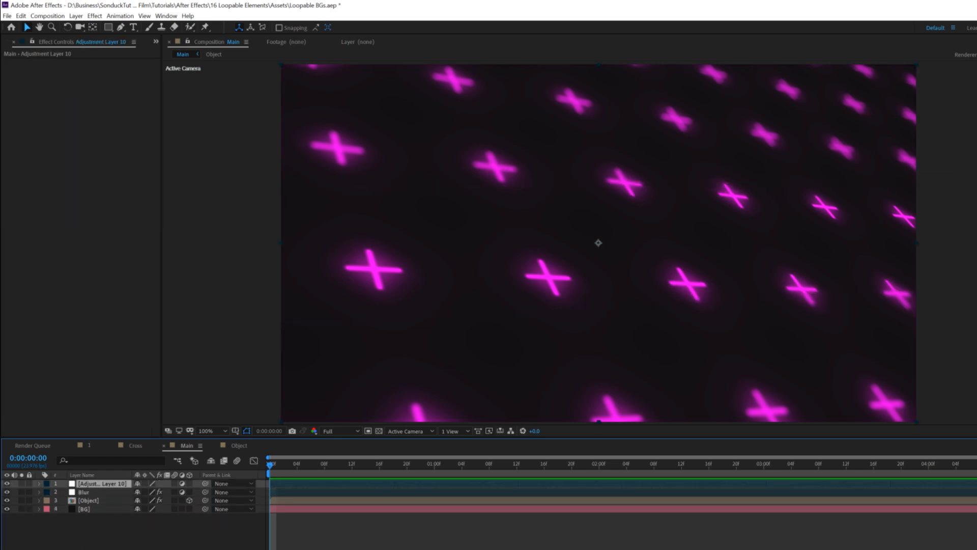
{"action": "left_click", "coordinate": [95, 16]}
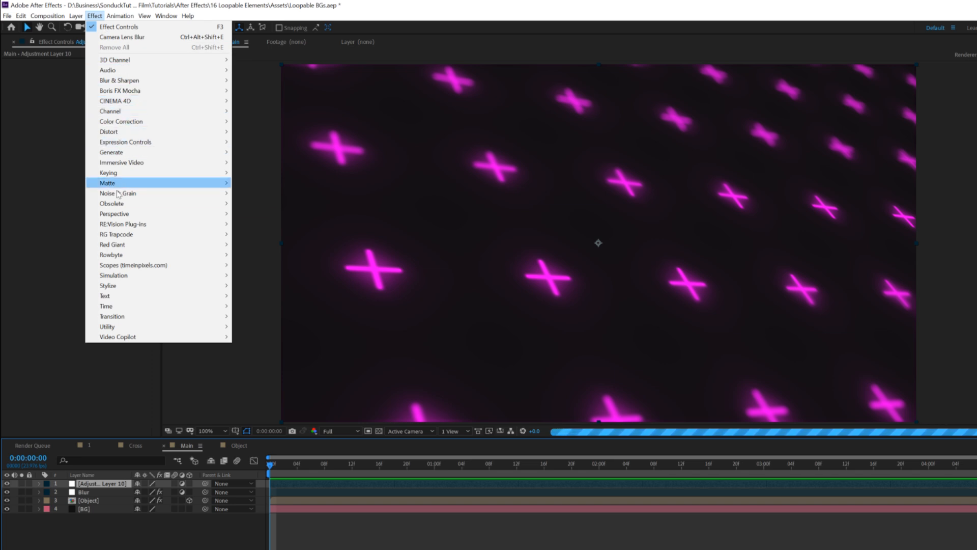
{"action": "mouse_move", "coordinate": [118, 194]}
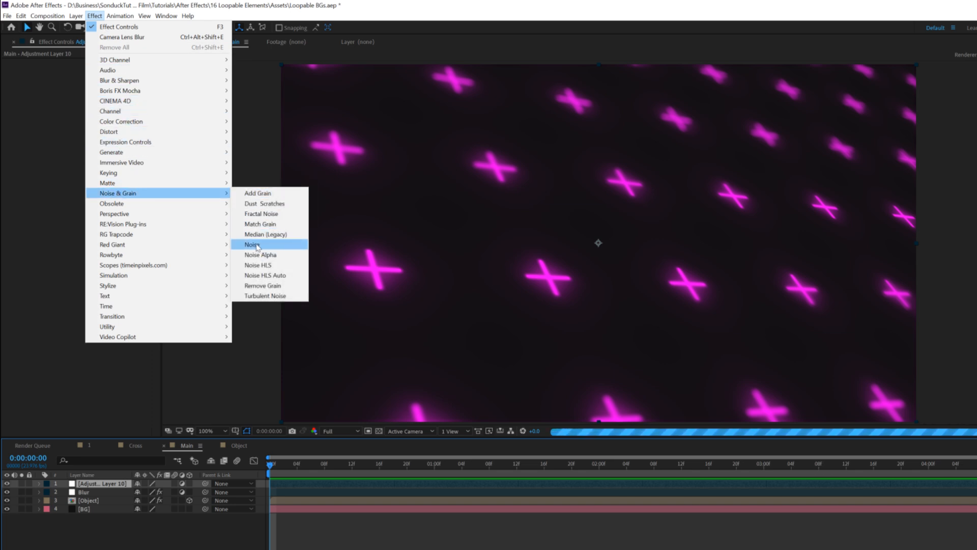
{"action": "left_click", "coordinate": [252, 245]}
{"action": "left_click", "coordinate": [96, 70]}
{"action": "type", "text": "10"}
{"action": "key", "text": "Return"}
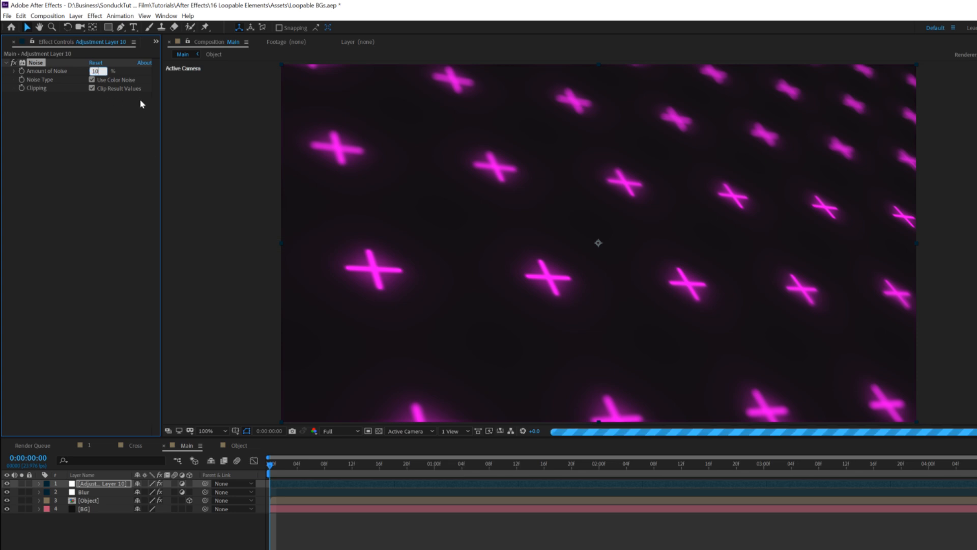
{"action": "left_click", "coordinate": [92, 79]}
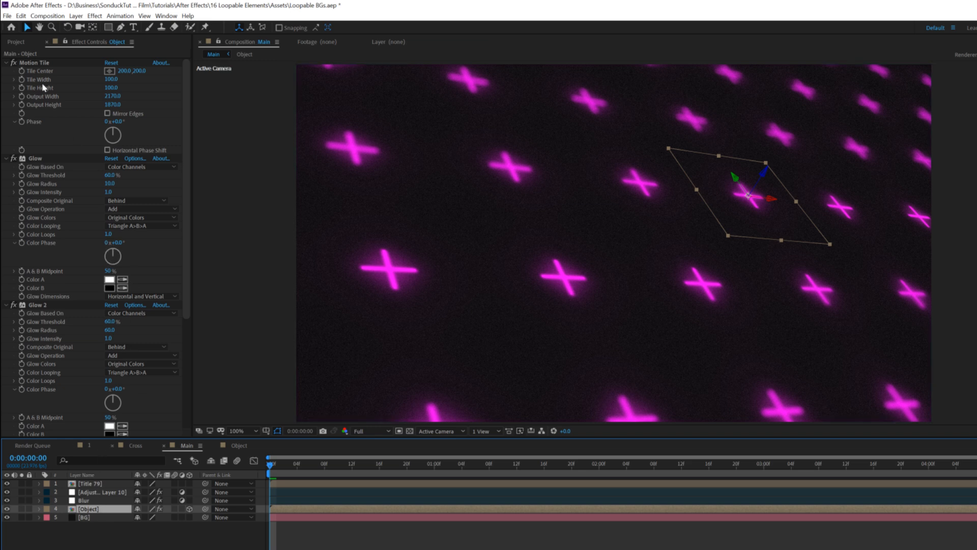
At 0:00:04:00, scrub the Object layer's Motion Tile Center X to 16 so the crosses slide.
{"action": "left_click", "coordinate": [34, 62]}
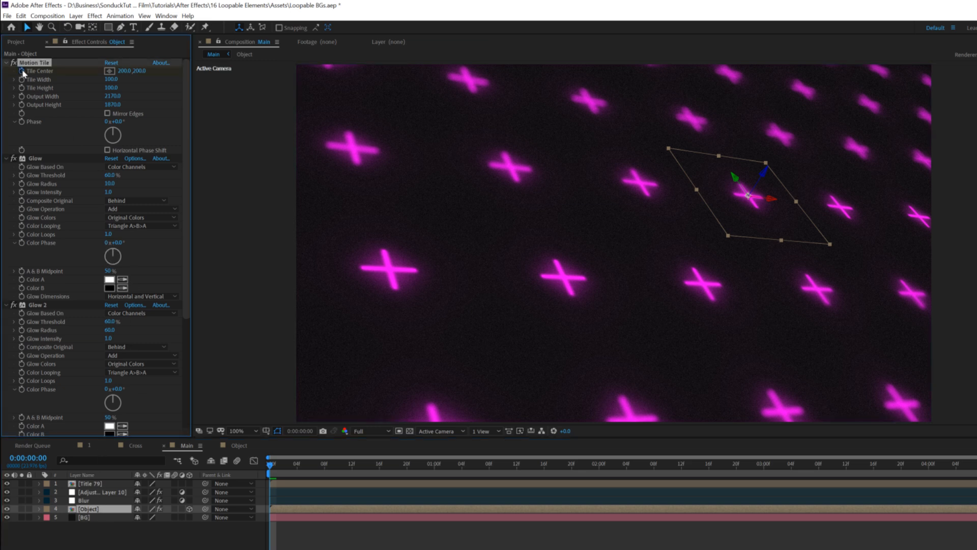
{"action": "left_click", "coordinate": [929, 465]}
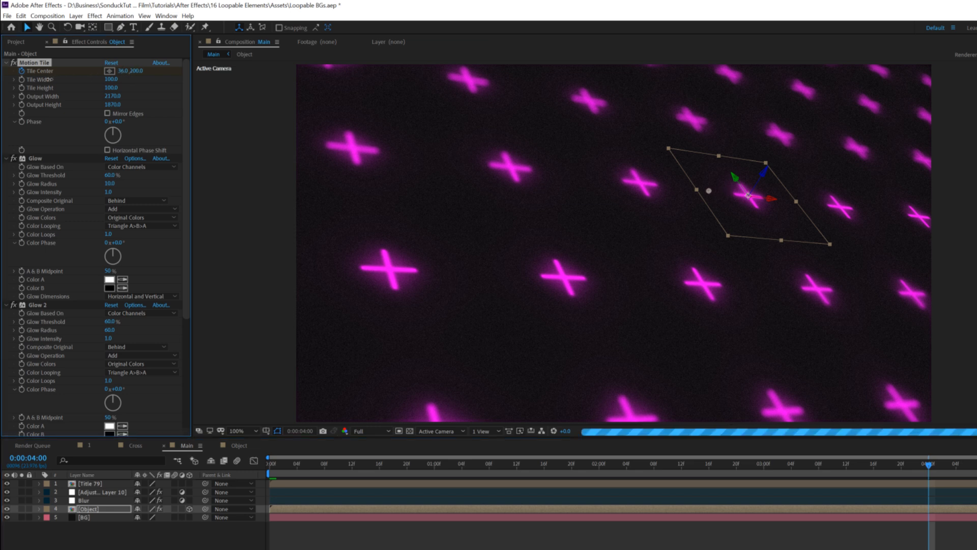
{"action": "left_click_drag", "start_coordinate": [122, 71], "coordinate": [118, 70]}
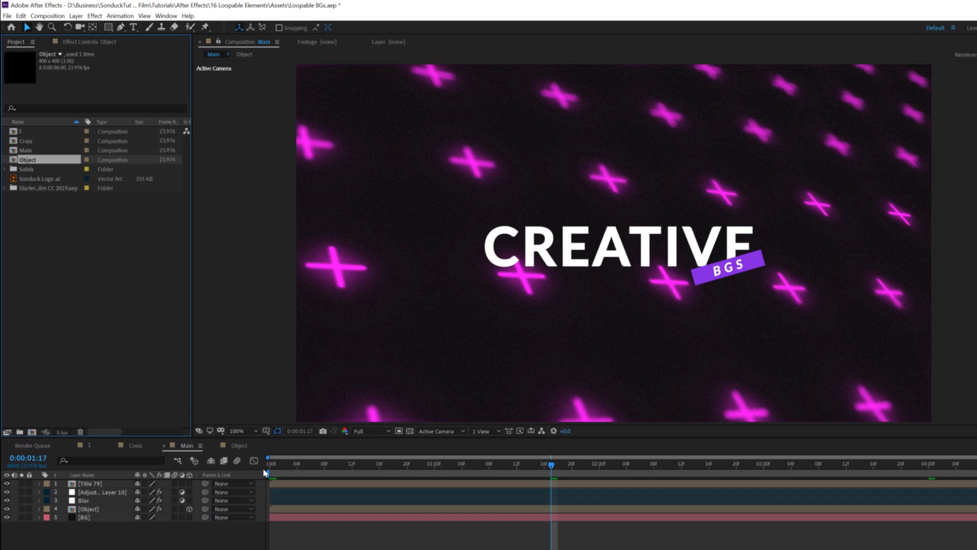
Place the duck logo .ai into the Object precomp and adjust its scale.
{"action": "double_click", "coordinate": [121, 509]}
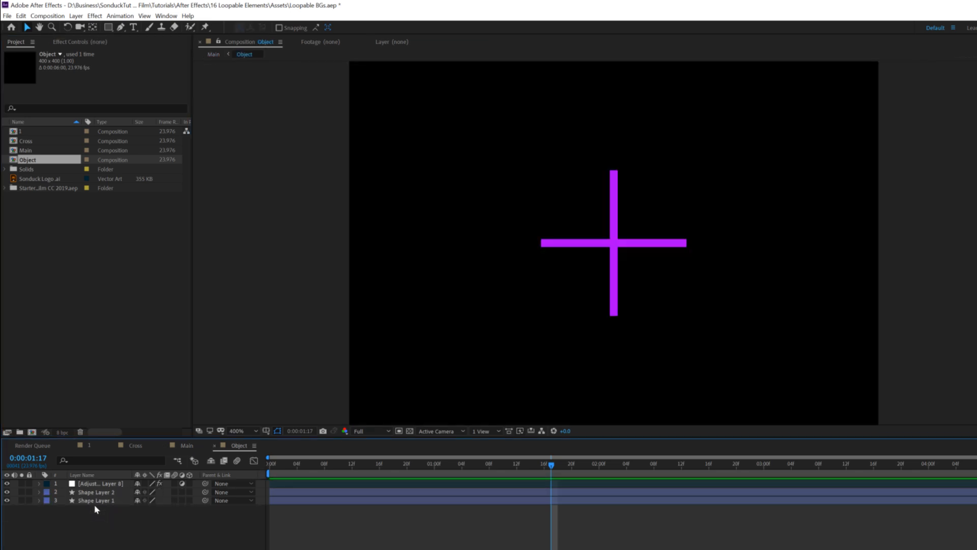
{"action": "left_click", "coordinate": [38, 182]}
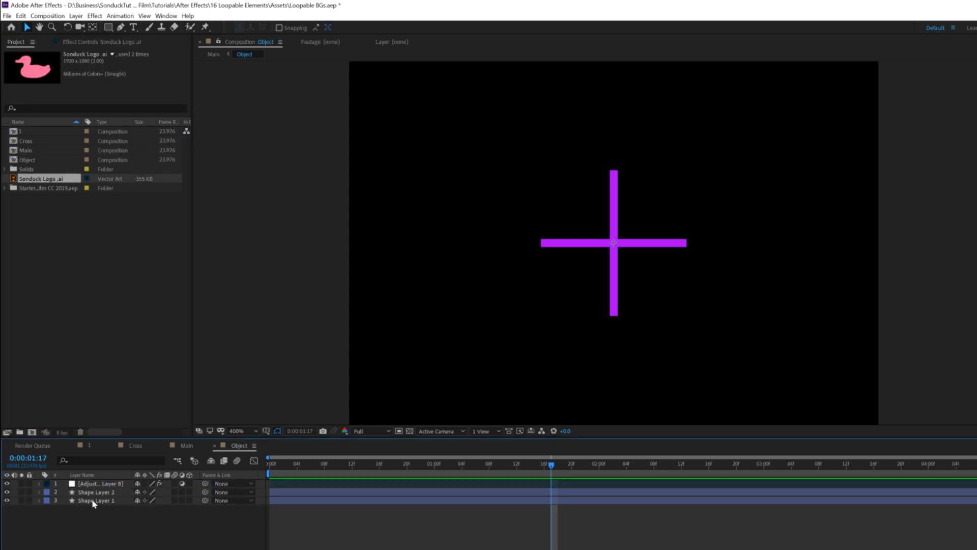
{"action": "mouse_move", "coordinate": [119, 315]}
{"action": "left_mouse_down"}
{"action": "mouse_move", "coordinate": [89, 504]}
{"action": "mouse_move", "coordinate": [102, 498]}
{"action": "left_mouse_up"}
{"action": "key", "text": "s"}
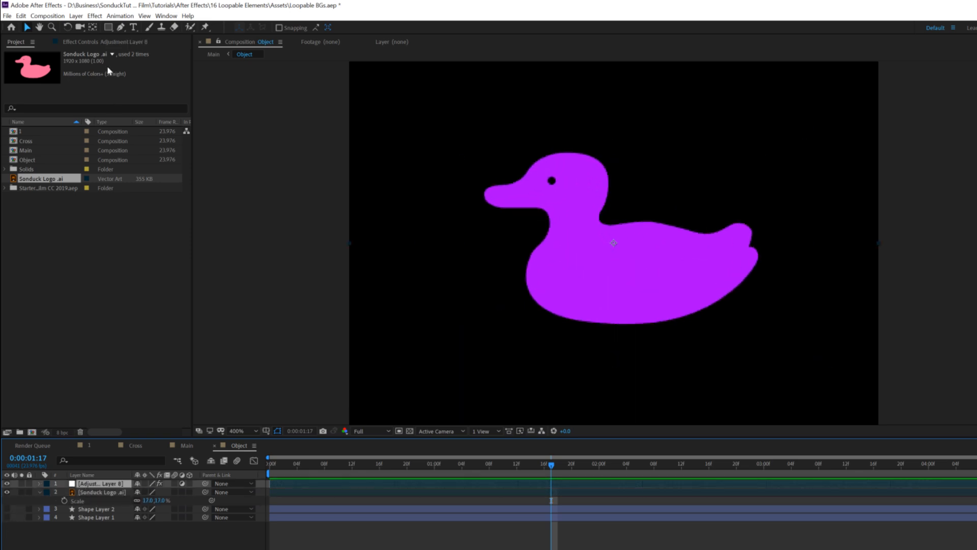
Set the Fill effect colour to blue and return to the Main composition.
{"action": "left_click", "coordinate": [107, 41]}
{"action": "left_click", "coordinate": [111, 88]}
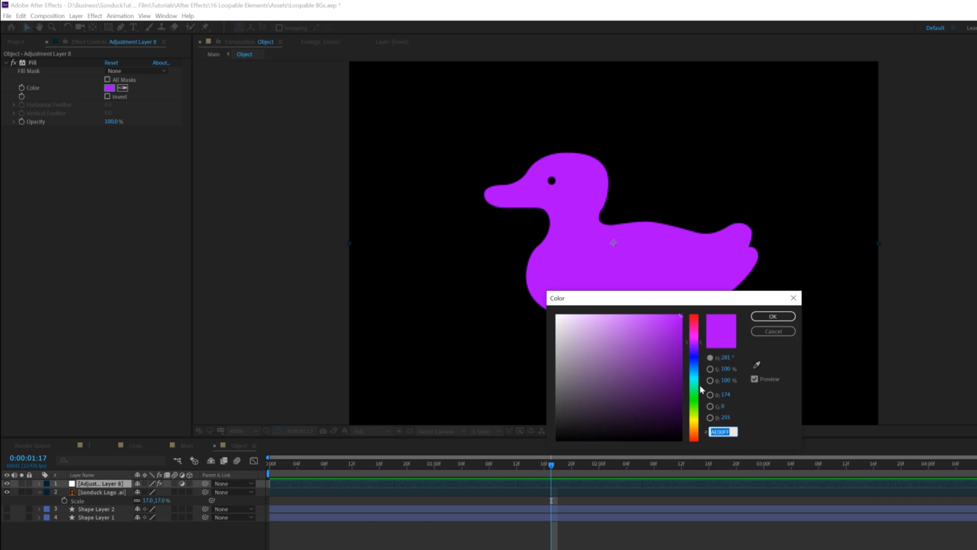
{"action": "left_click", "coordinate": [694, 330]}
{"action": "left_click", "coordinate": [766, 318]}
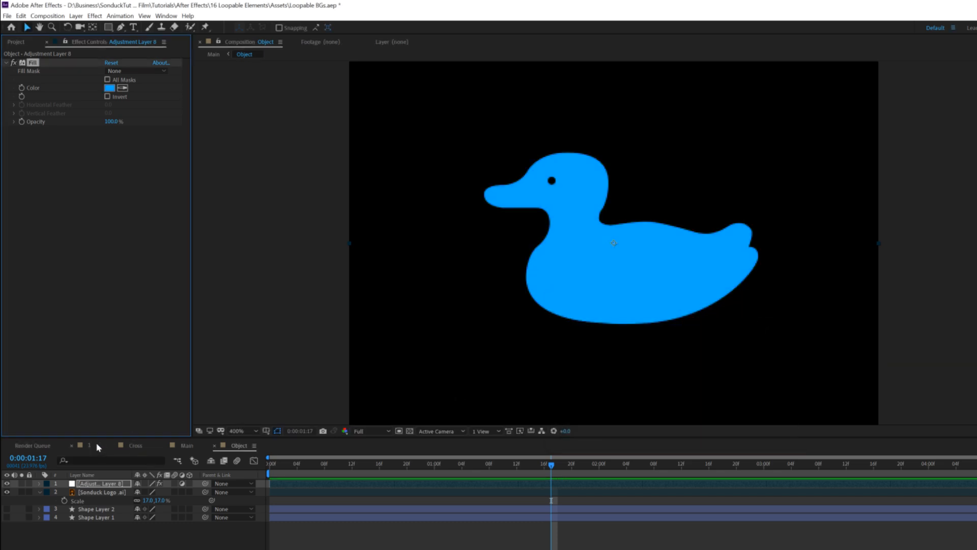
{"action": "left_click", "coordinate": [187, 446]}
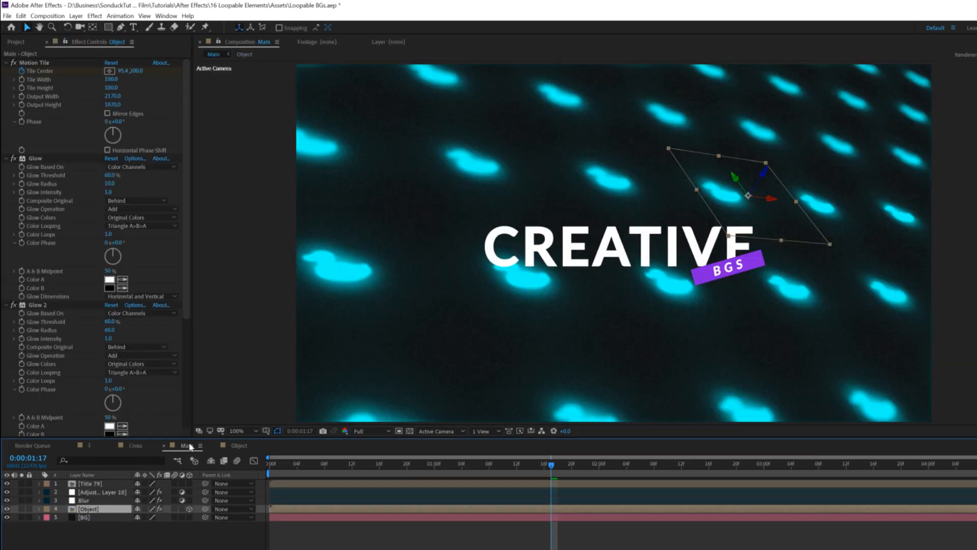